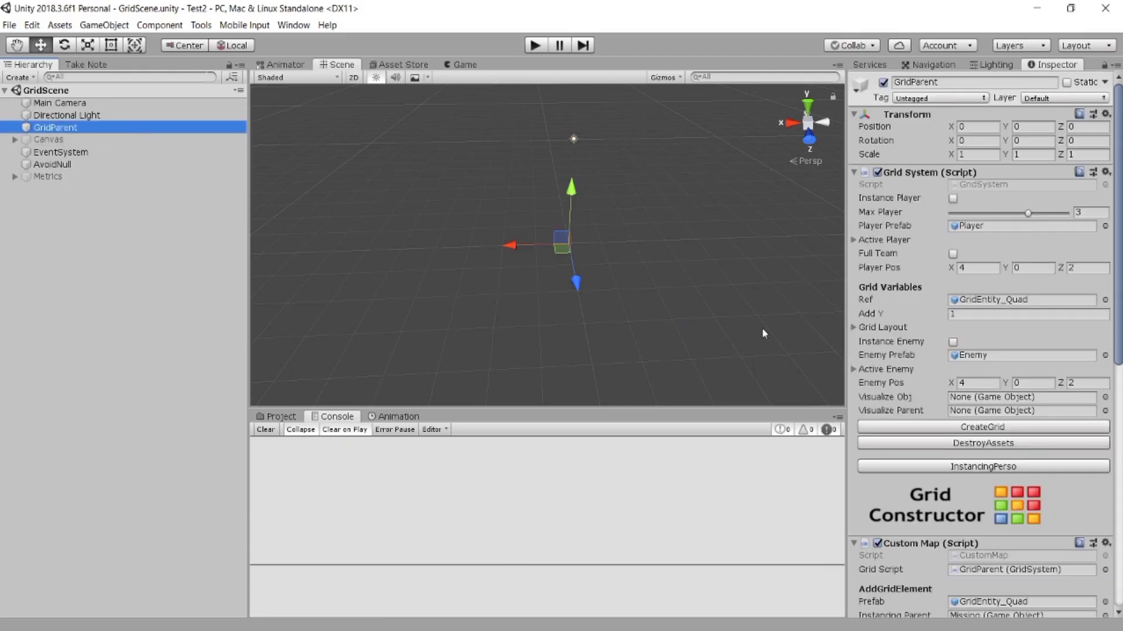
# In GridParent's Grid Layout, set Y Instance to 2 and Max Column X to 6.
pyautogui.click(874, 327)
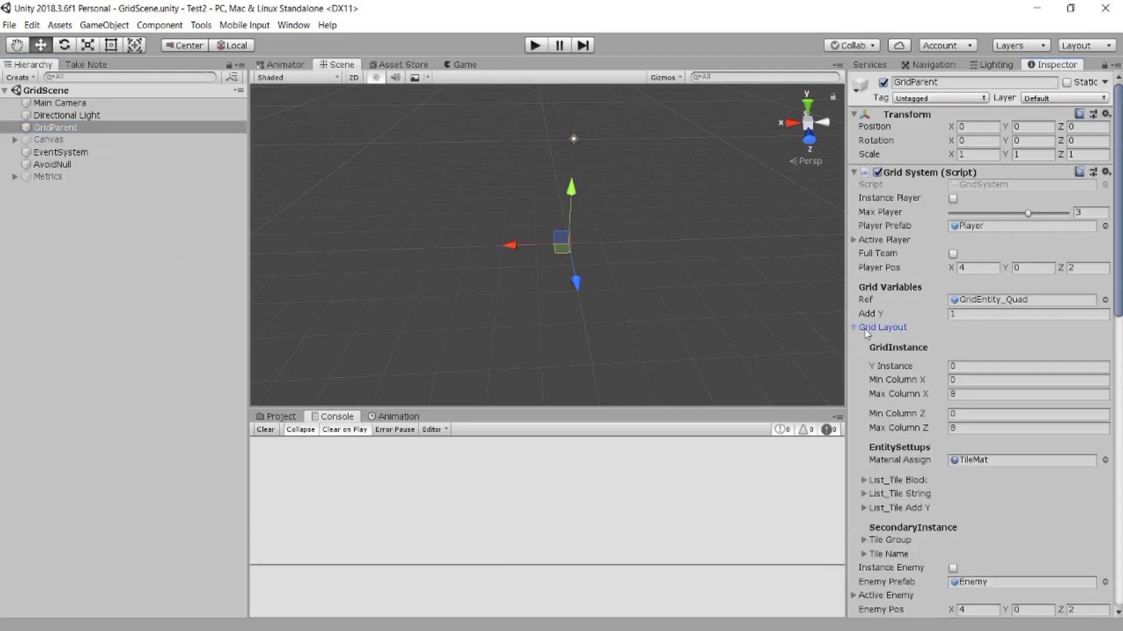
pyautogui.scroll(-3, 919, 334)
pyautogui.scroll(-3, 918, 333)
pyautogui.click(968, 276)
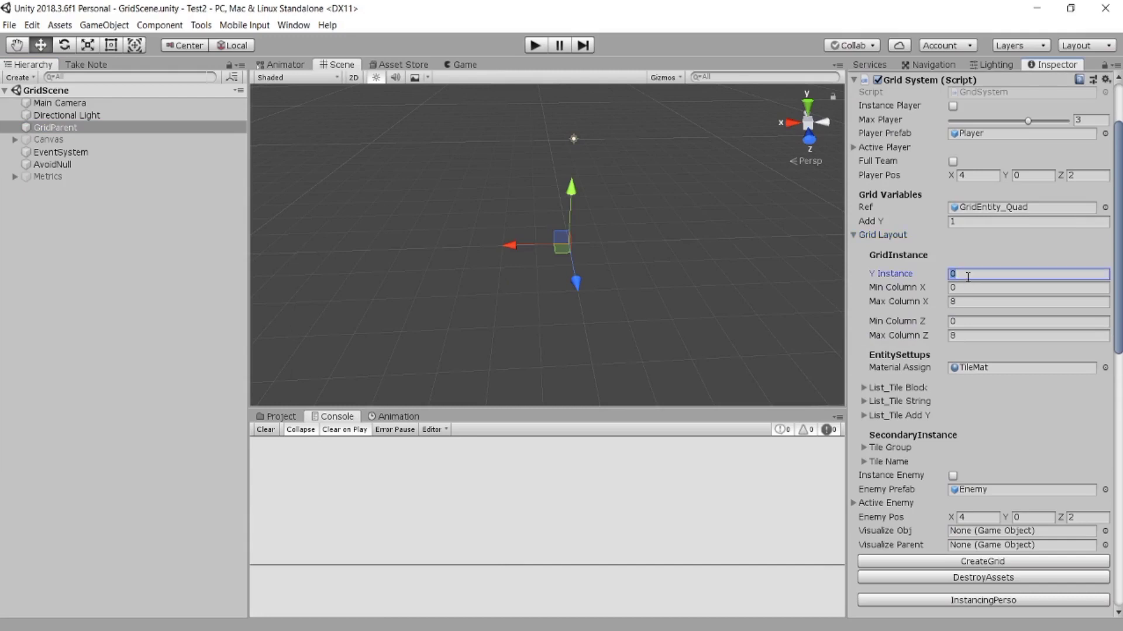
pyautogui.write('2')
pyautogui.click(965, 302)
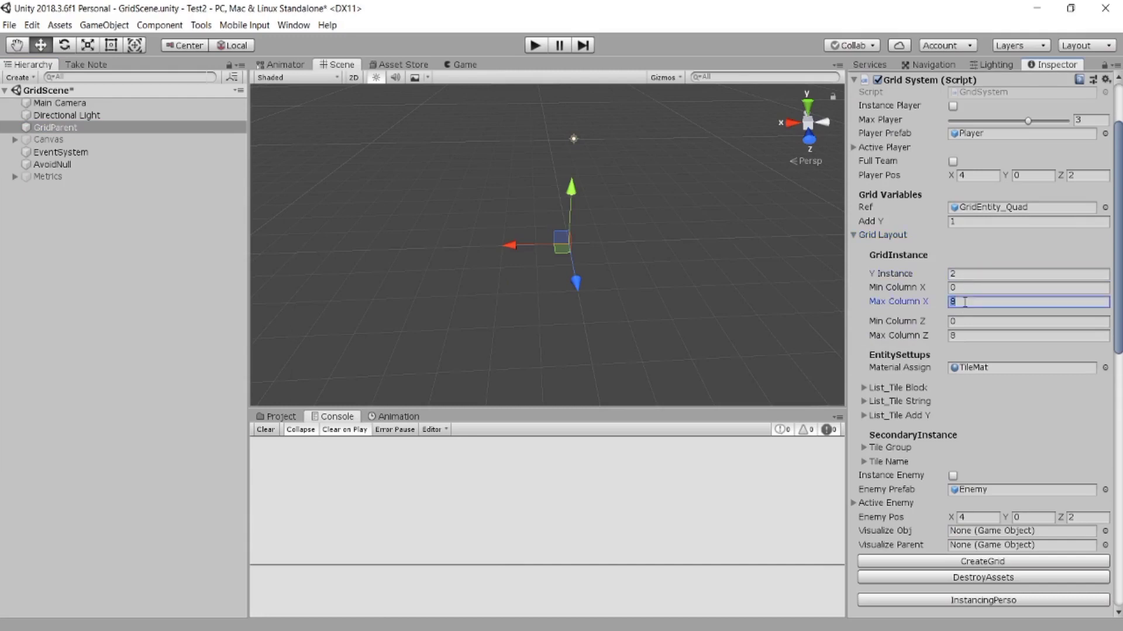
pyautogui.write('6')
pyautogui.click(963, 334)
pyautogui.write('6')
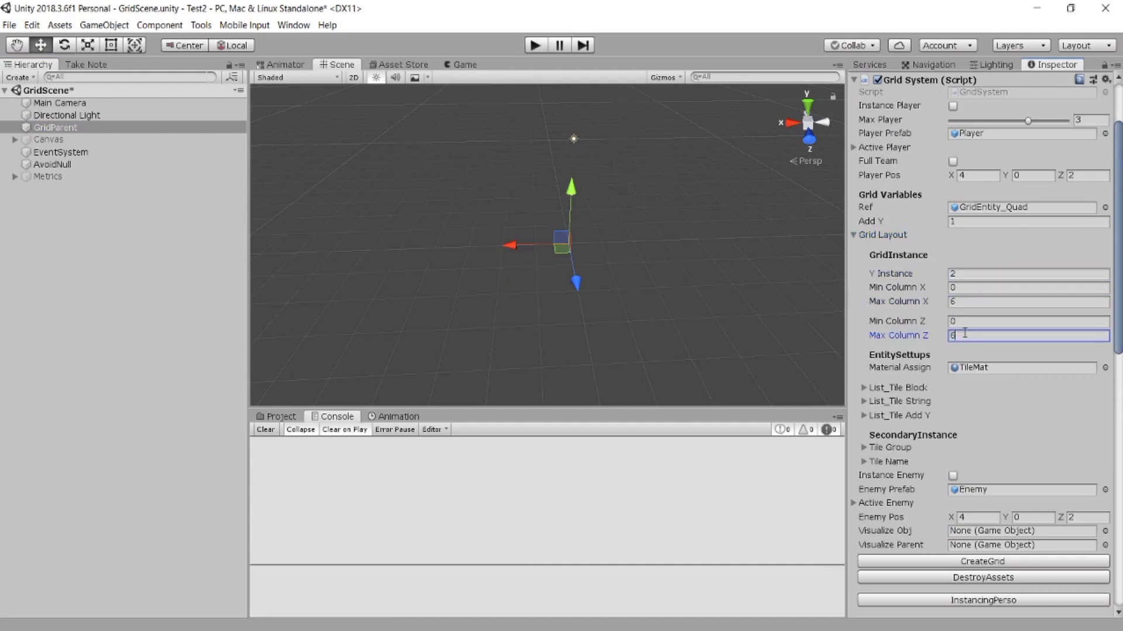
pyautogui.click(900, 236)
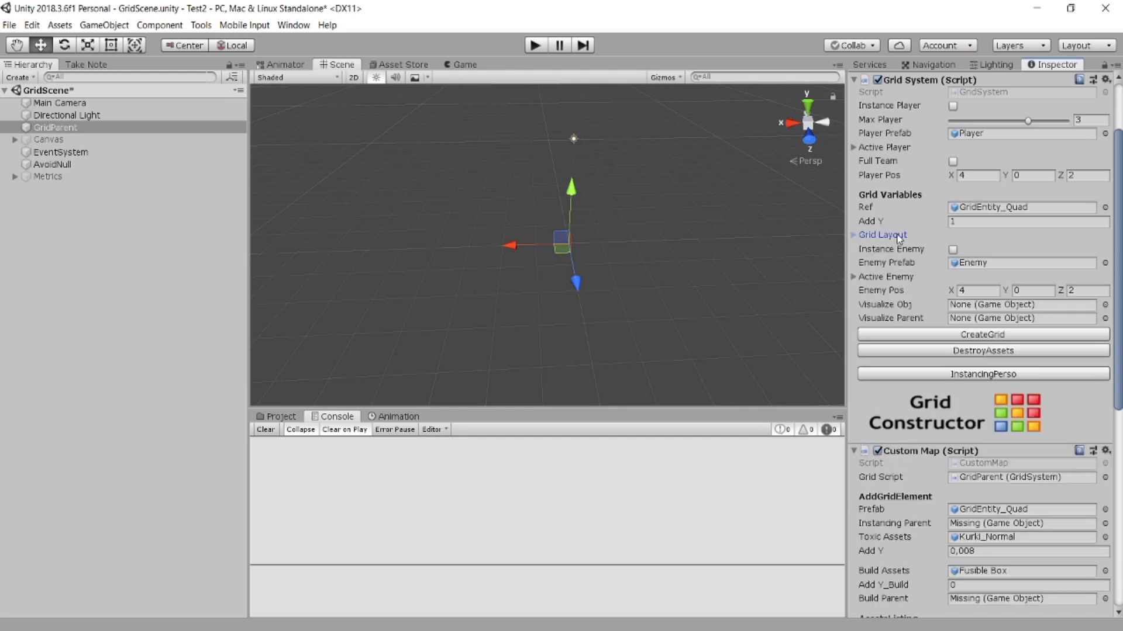
# Enable Instance Player and generate the tile grid with CreateGrid.
pyautogui.click(954, 108)
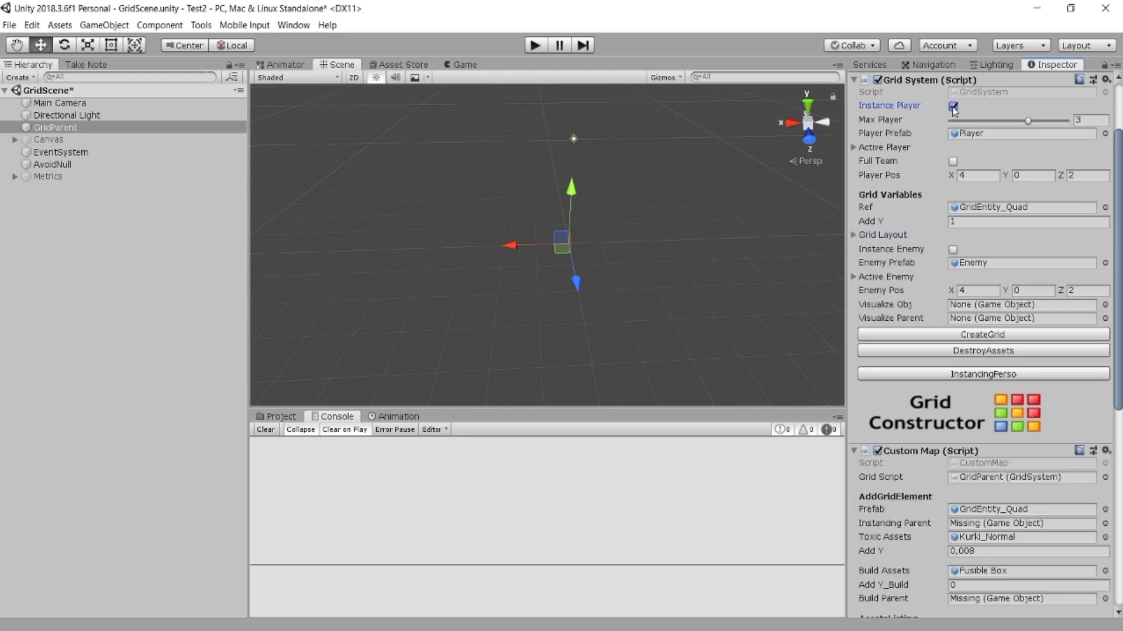
pyautogui.click(887, 237)
pyautogui.click(917, 234)
pyautogui.click(1030, 174)
pyautogui.click(1006, 332)
# Orbit around the new grid and select the black player capsule.
pyautogui.click(681, 283)
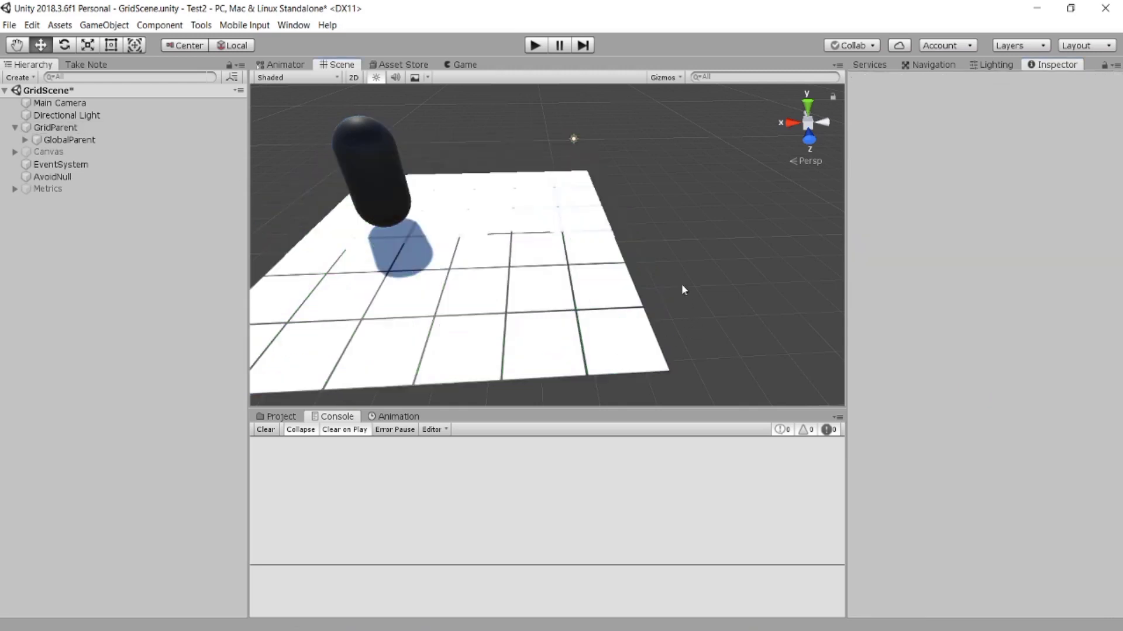
pyautogui.moveTo(546, 264)
pyautogui.keyDown('alt'); pyautogui.mouseDown()
pyautogui.moveTo(627, 259)
pyautogui.moveTo(499, 264)
pyautogui.mouseUp(); pyautogui.keyUp('alt')
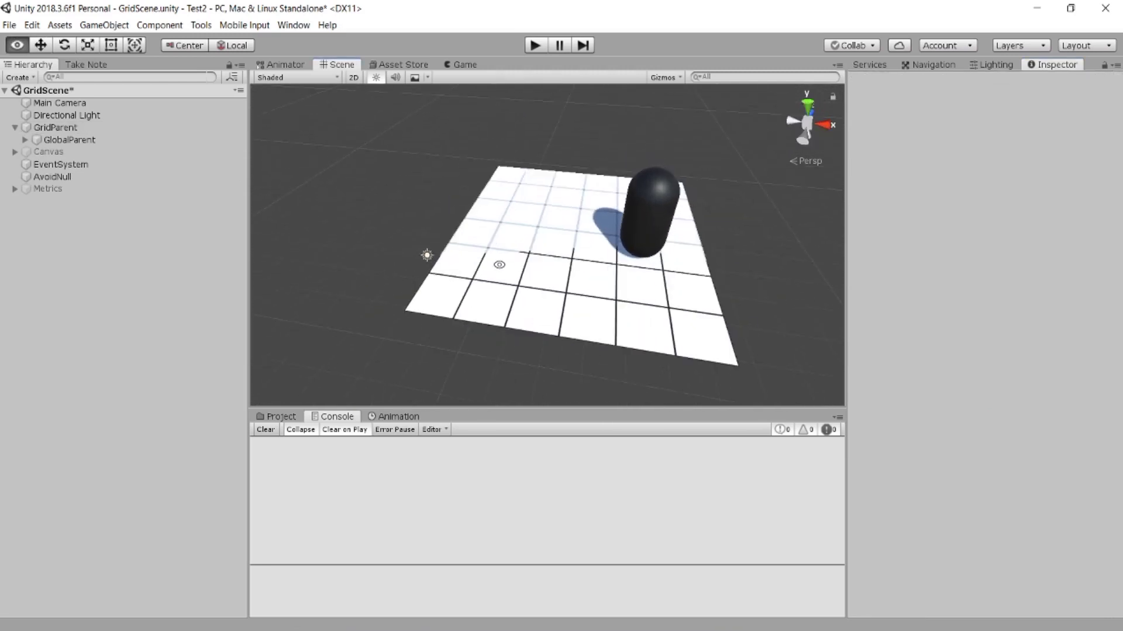
pyautogui.click(644, 238)
# Frame the player, step it three tiles along negative X and one along Z, then reset it.
pyautogui.press('f')
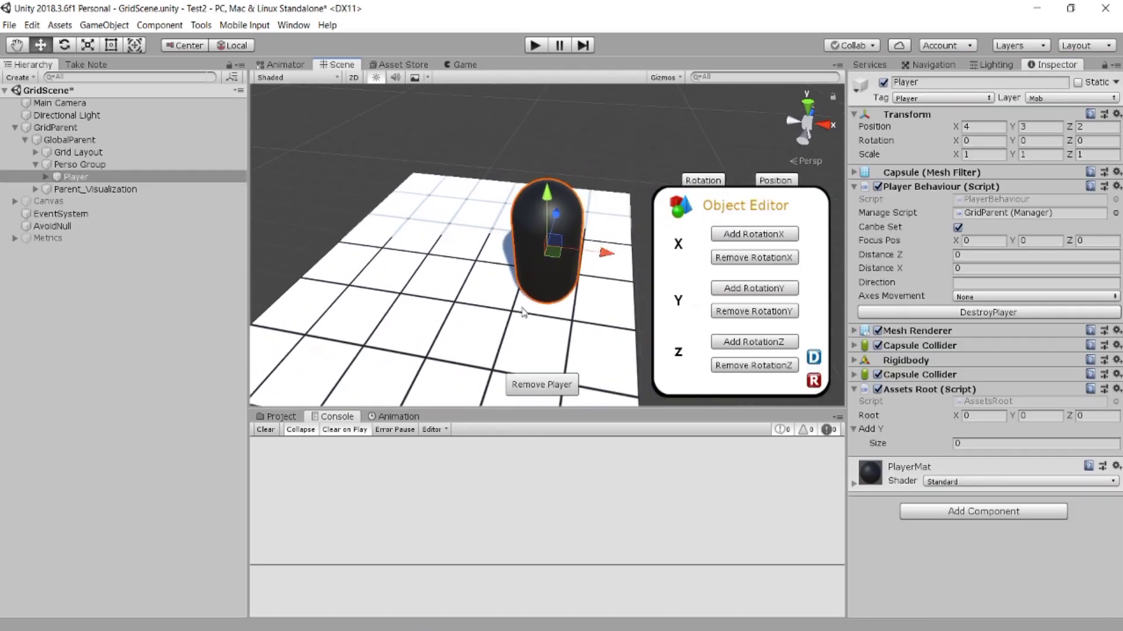
pyautogui.moveTo(460, 327)
pyautogui.keyDown('alt'); pyautogui.mouseDown()
pyautogui.moveTo(512, 310)
pyautogui.moveTo(576, 332)
pyautogui.mouseUp(); pyautogui.keyUp('alt')
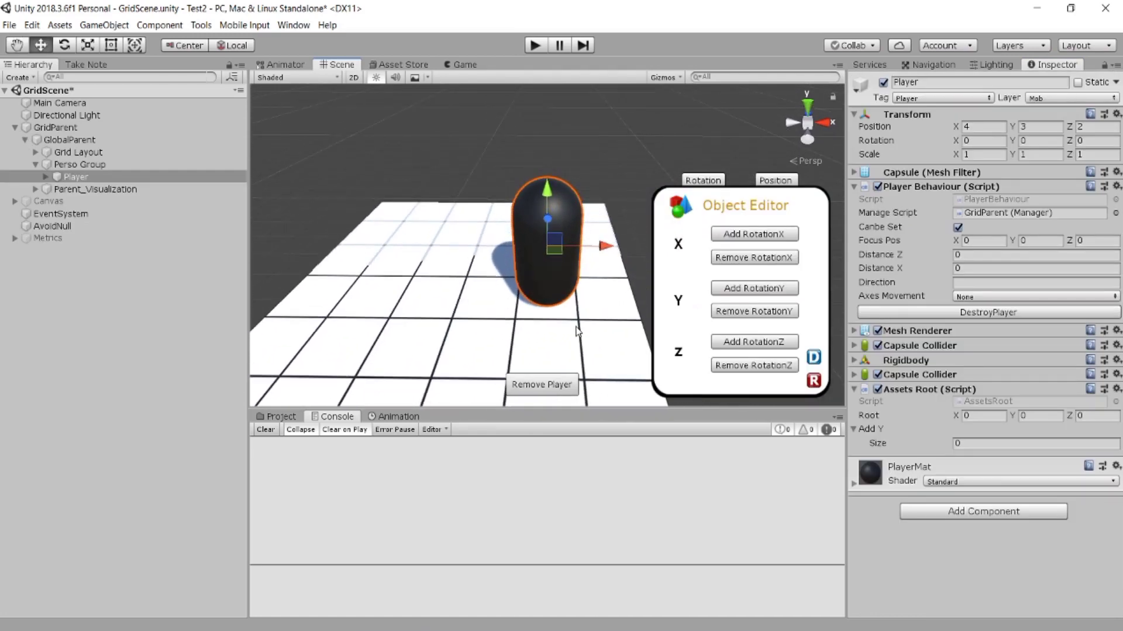
pyautogui.click(775, 181)
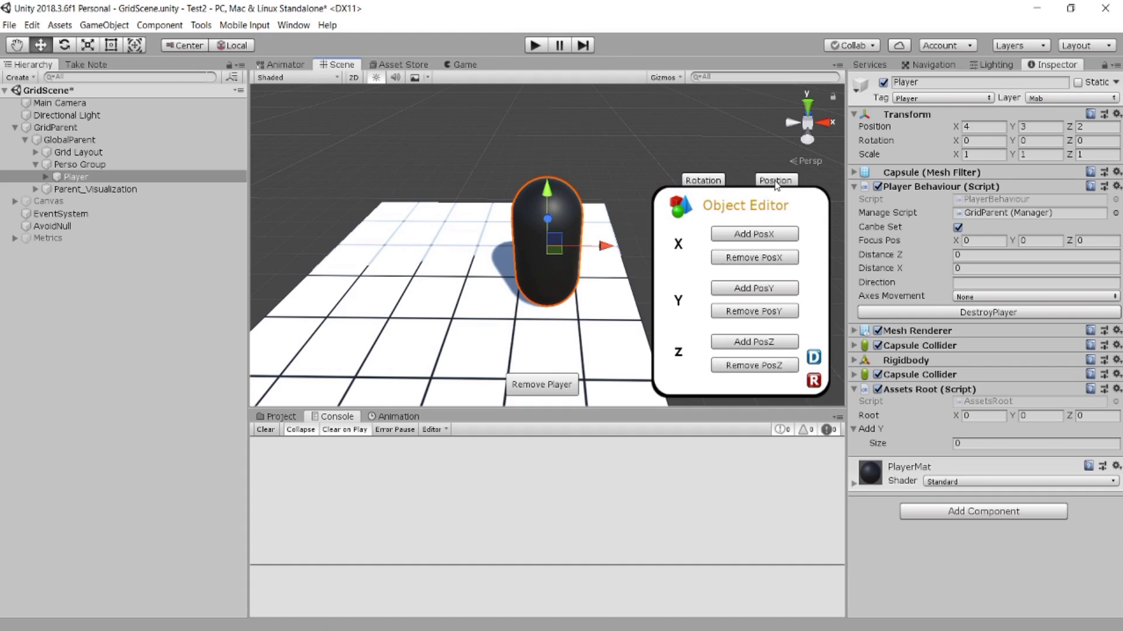
pyautogui.click(766, 260)
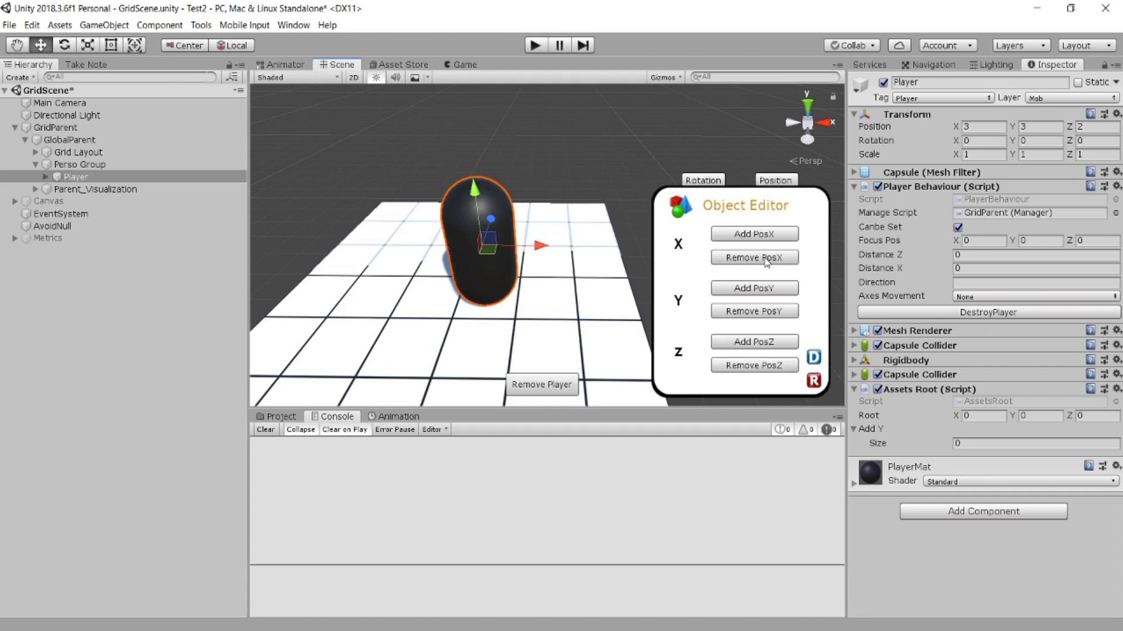
pyautogui.click(766, 261)
pyautogui.click(766, 260)
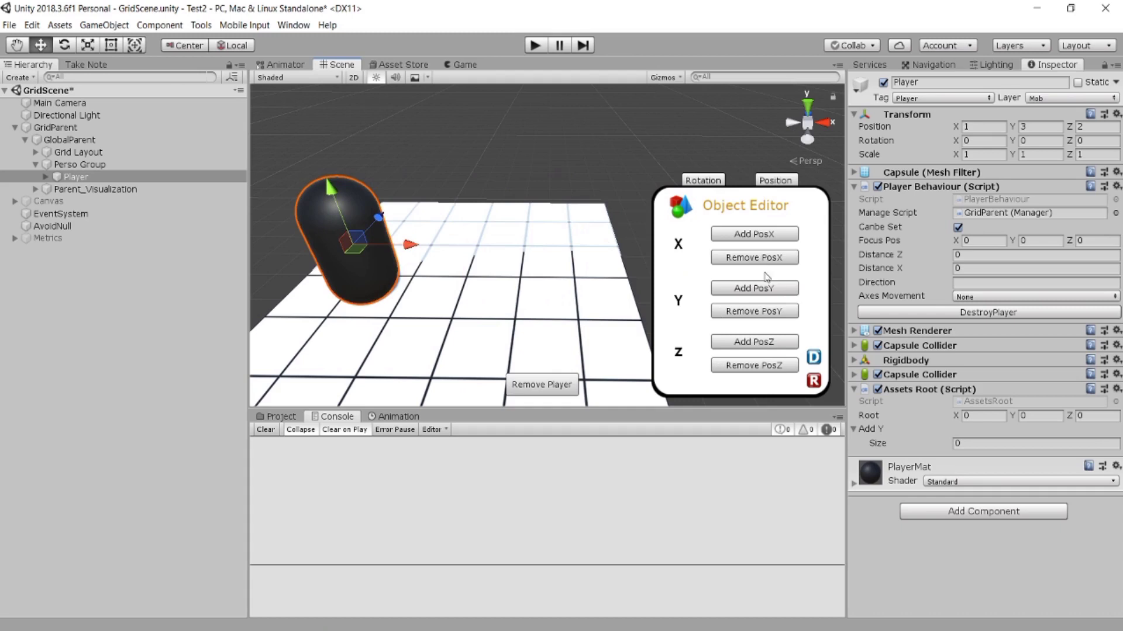
pyautogui.click(772, 344)
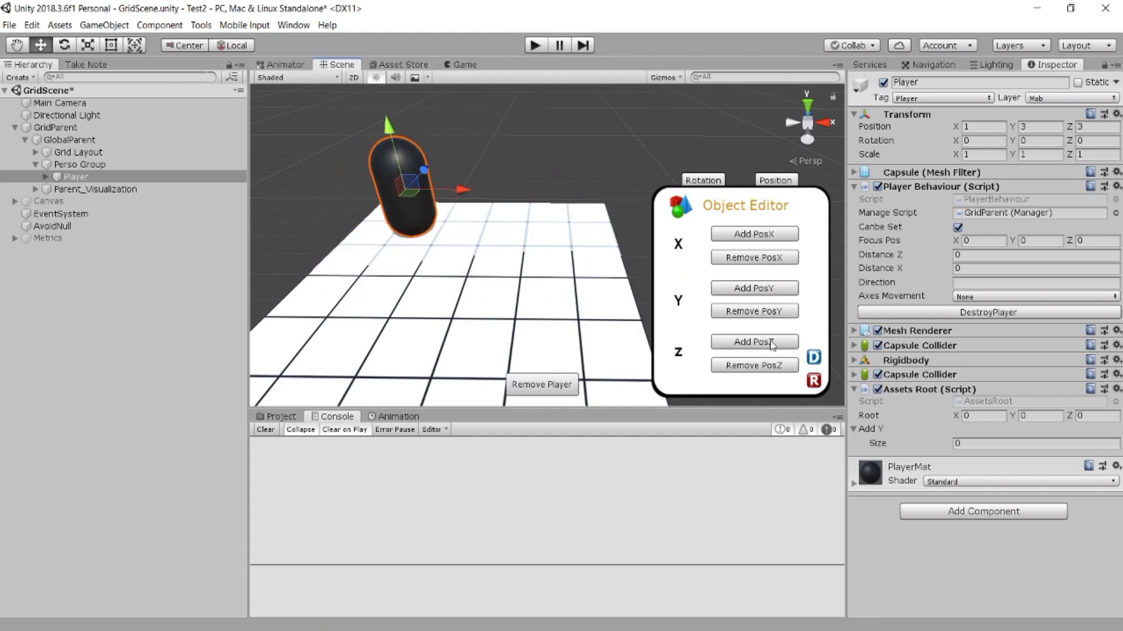
pyautogui.click(813, 381)
# Step the player twice along Z, log its default state, step back and reset its position.
pyautogui.moveTo(563, 337)
pyautogui.keyDown('alt'); pyautogui.mouseDown()
pyautogui.moveTo(738, 355)
pyautogui.moveTo(810, 305)
pyautogui.mouseUp(); pyautogui.keyUp('alt')
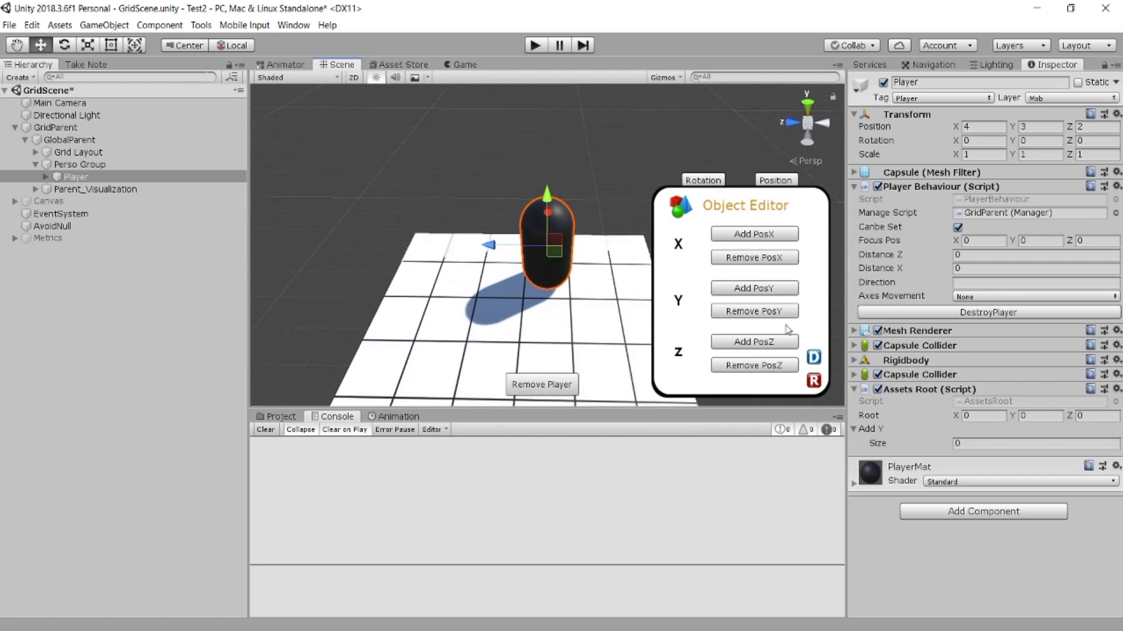
pyautogui.click(779, 343)
pyautogui.click(778, 344)
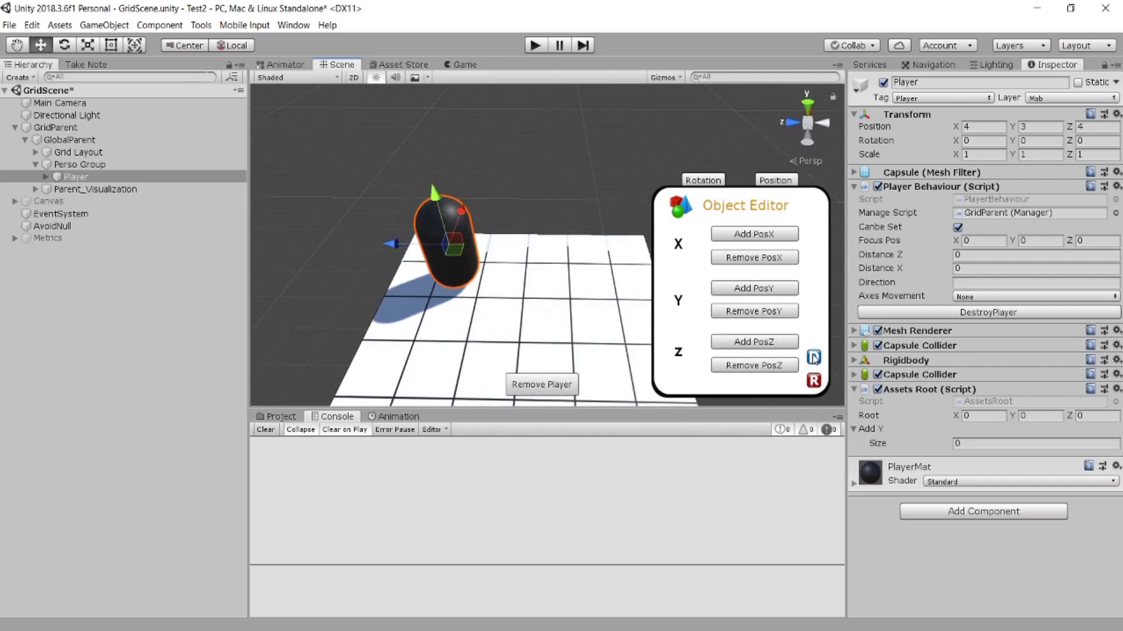
pyautogui.click(814, 358)
pyautogui.click(781, 369)
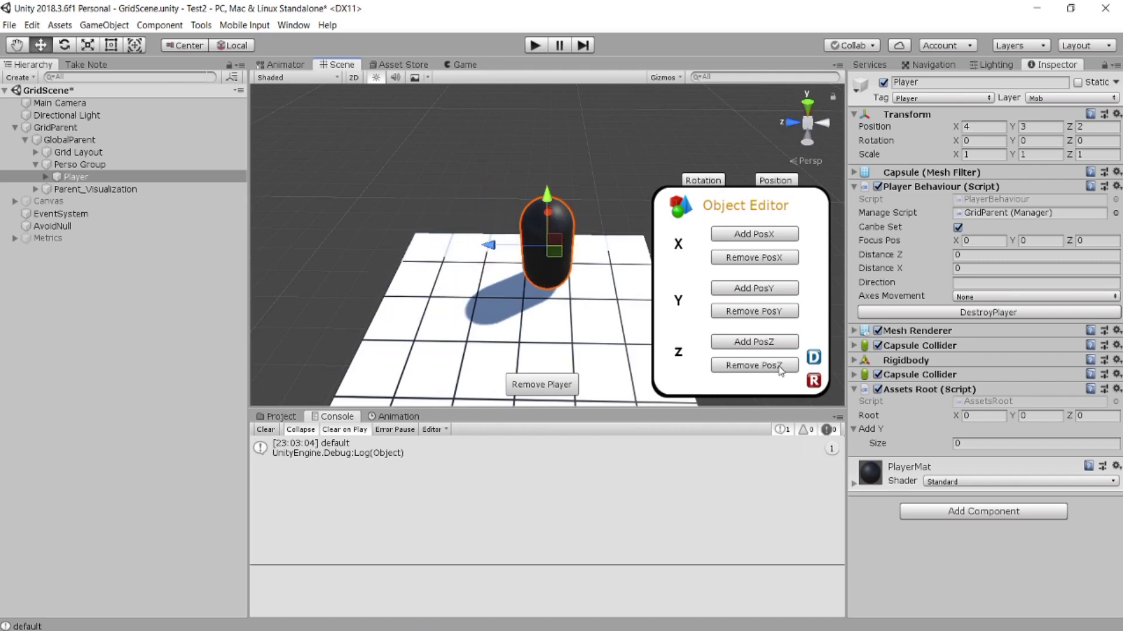
pyautogui.click(819, 382)
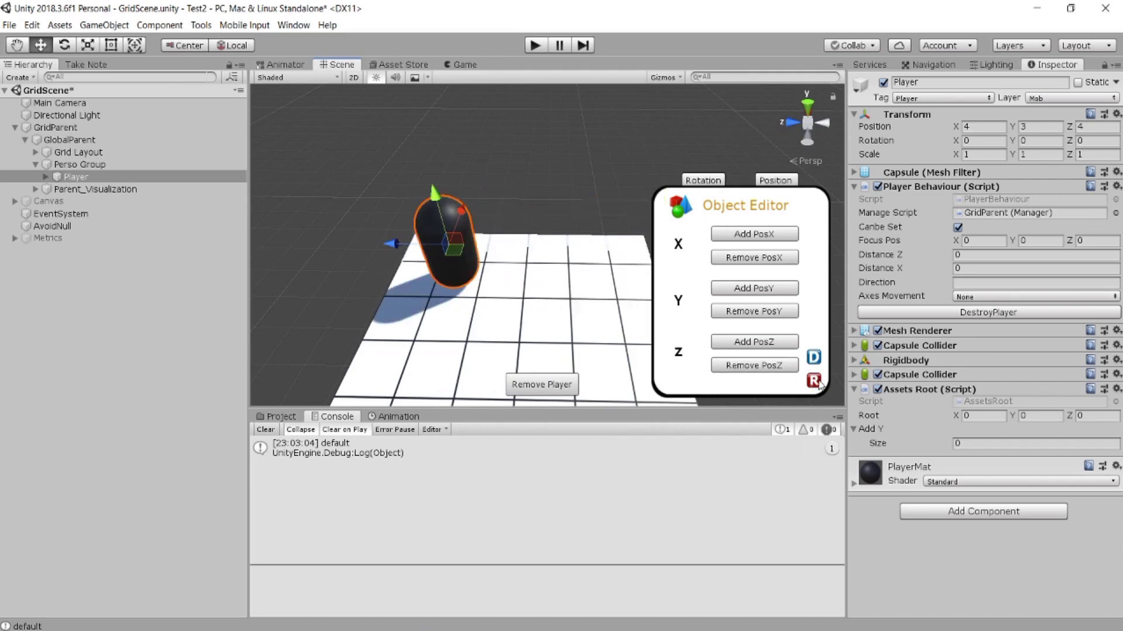
# Add a raised tile on grid point GridPoint:1/2/5.
pyautogui.click(553, 200)
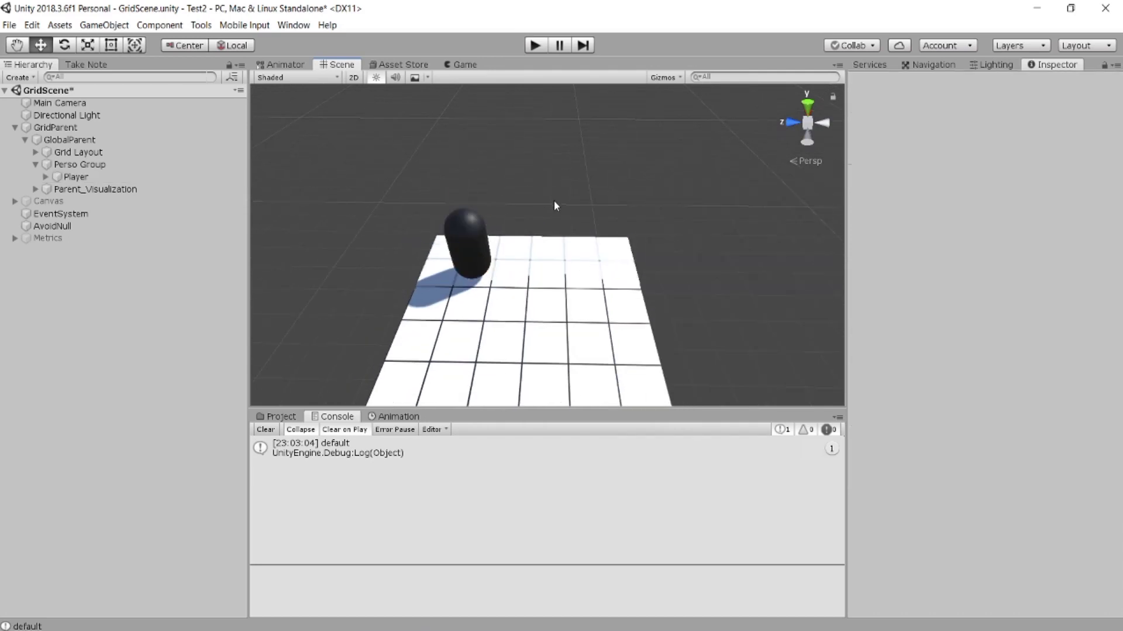
pyautogui.moveTo(553, 200)
pyautogui.keyDown('alt'); pyautogui.mouseDown()
pyautogui.moveTo(529, 314)
pyautogui.moveTo(646, 294)
pyautogui.mouseUp(); pyautogui.keyUp('alt')
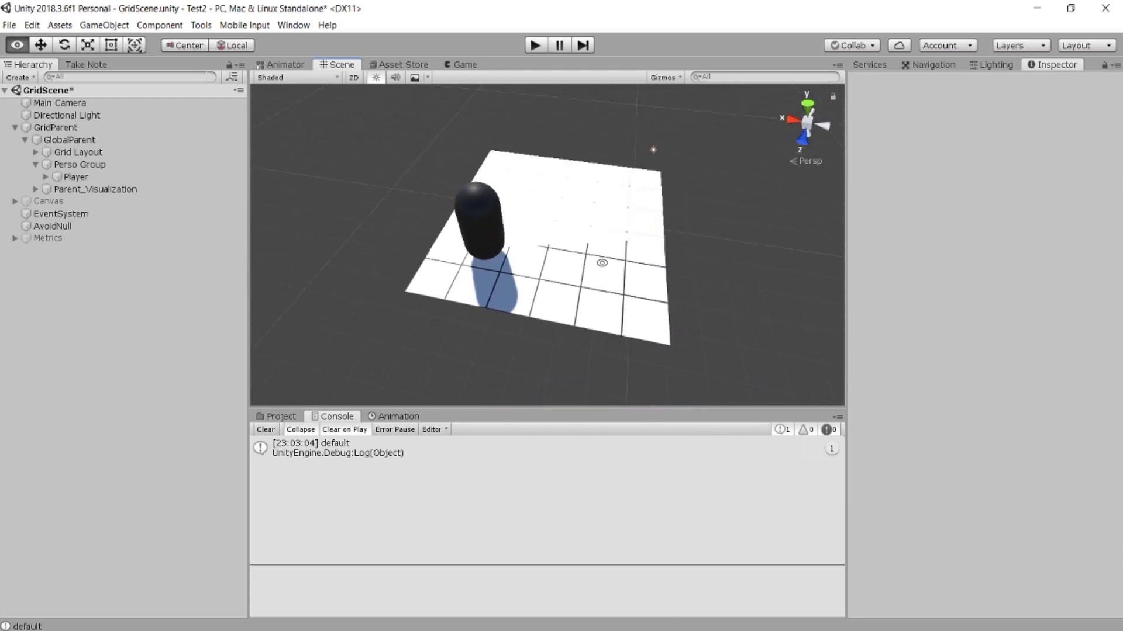
pyautogui.click(632, 294)
pyautogui.keyDown('alt'); pyautogui.moveTo(543, 297); pyautogui.dragTo(445, 111); pyautogui.keyUp('alt')
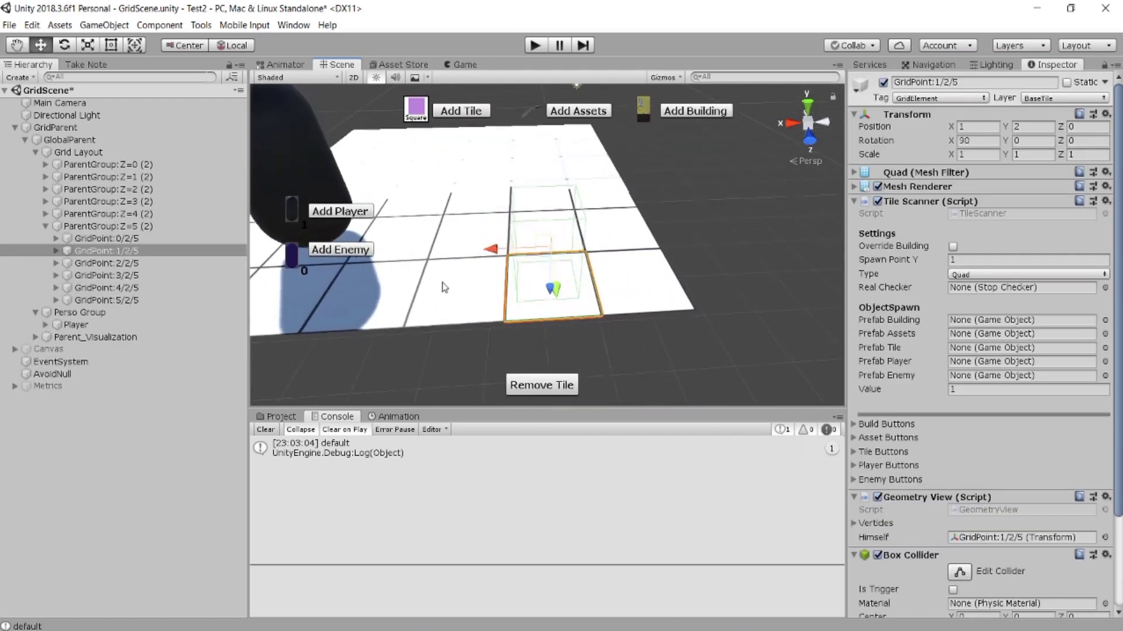
pyautogui.click(445, 112)
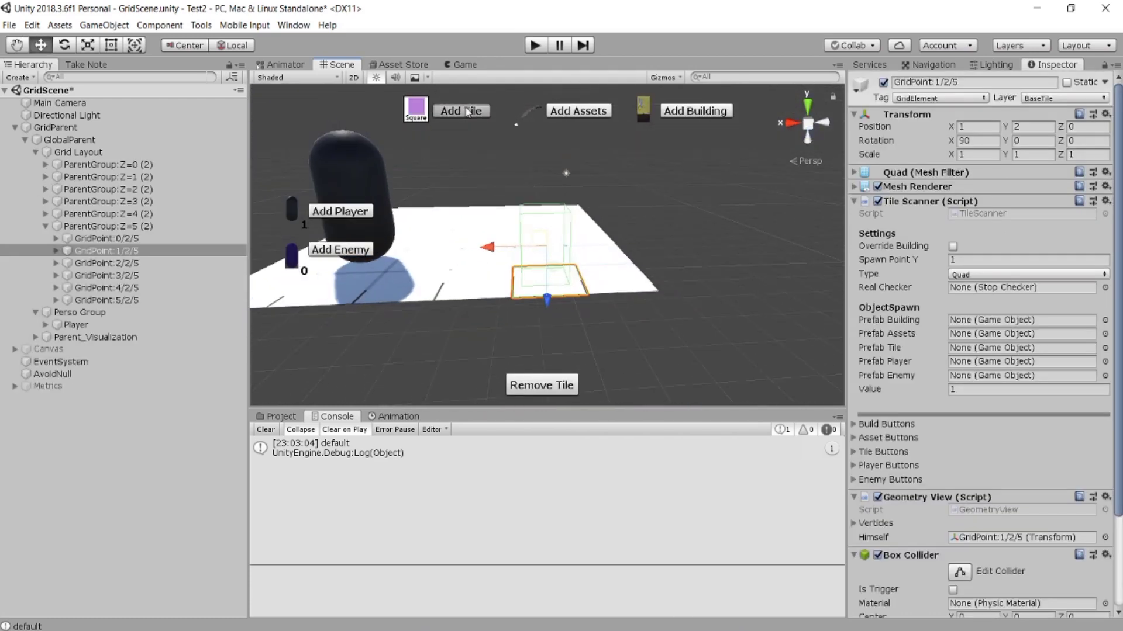
# Place an enemy capsule on grid tile GridPoint:0/2/3.
pyautogui.keyDown('alt'); pyautogui.moveTo(472, 194); pyautogui.dragTo(469, 338); pyautogui.keyUp('alt')
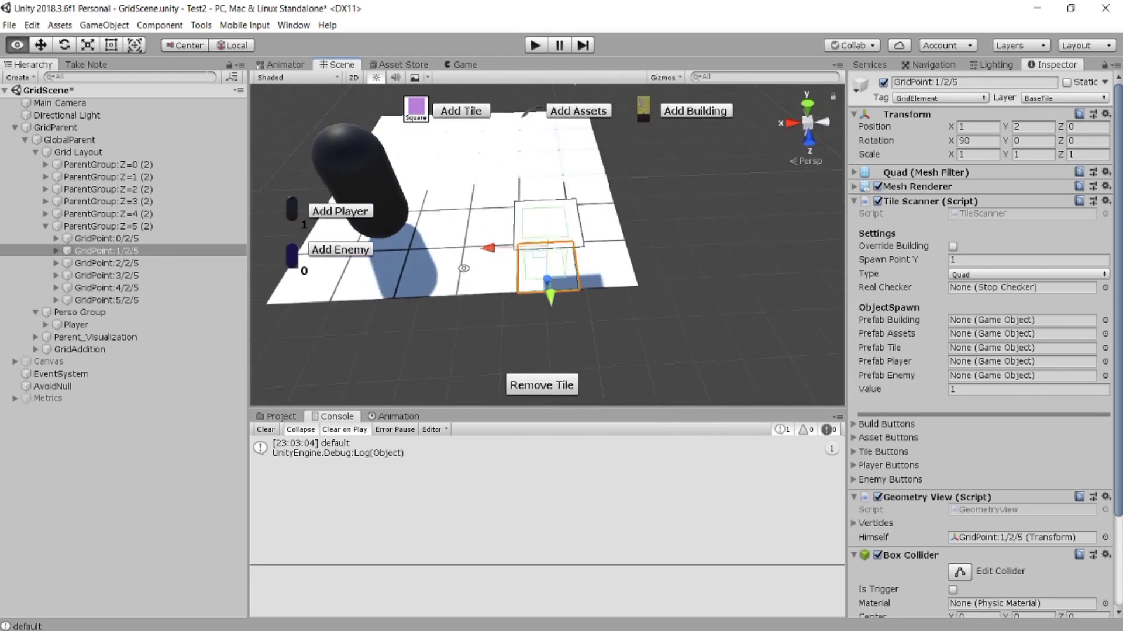
pyautogui.keyDown('alt'); pyautogui.moveTo(457, 284); pyautogui.dragTo(453, 310); pyautogui.keyUp('alt')
pyautogui.click(450, 269)
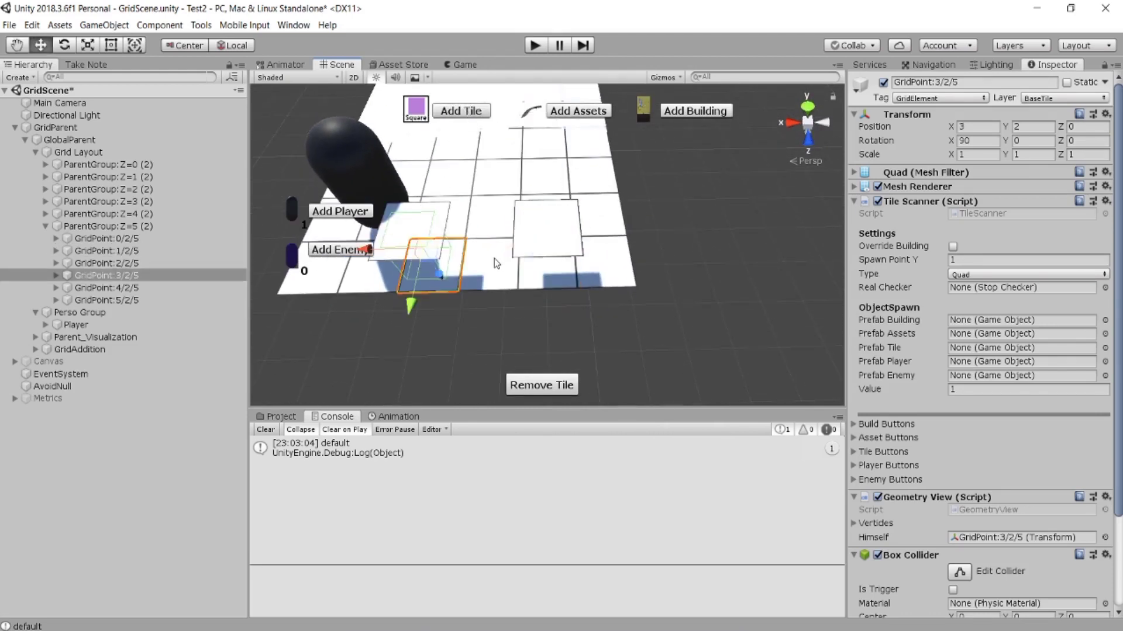
pyautogui.keyDown('alt'); pyautogui.moveTo(493, 259); pyautogui.dragTo(601, 218); pyautogui.keyUp('alt')
pyautogui.click(600, 218)
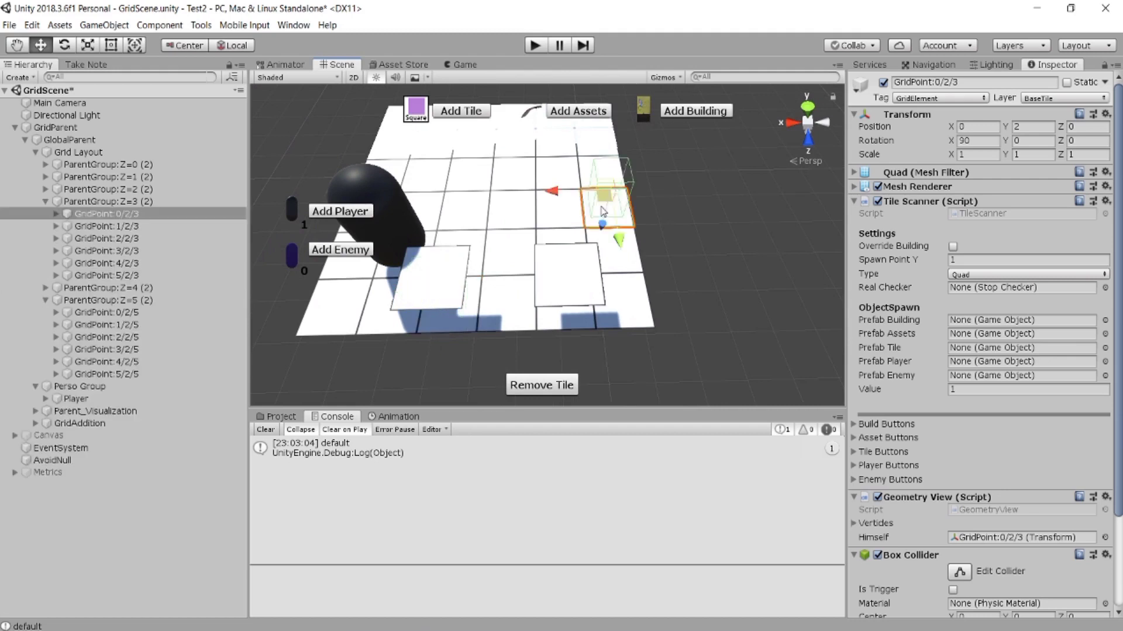
pyautogui.click(366, 252)
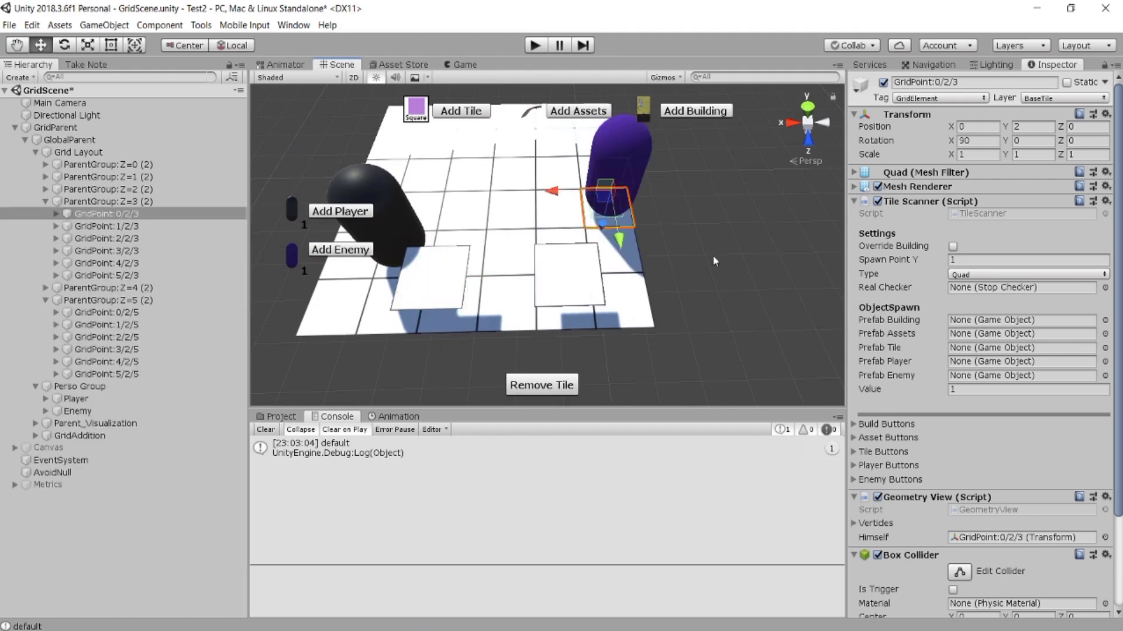
# Delete the enemy capsule, remove raised tile GridPoint:1/3/5, and select GridParent.
pyautogui.click(715, 221)
pyautogui.click(615, 174)
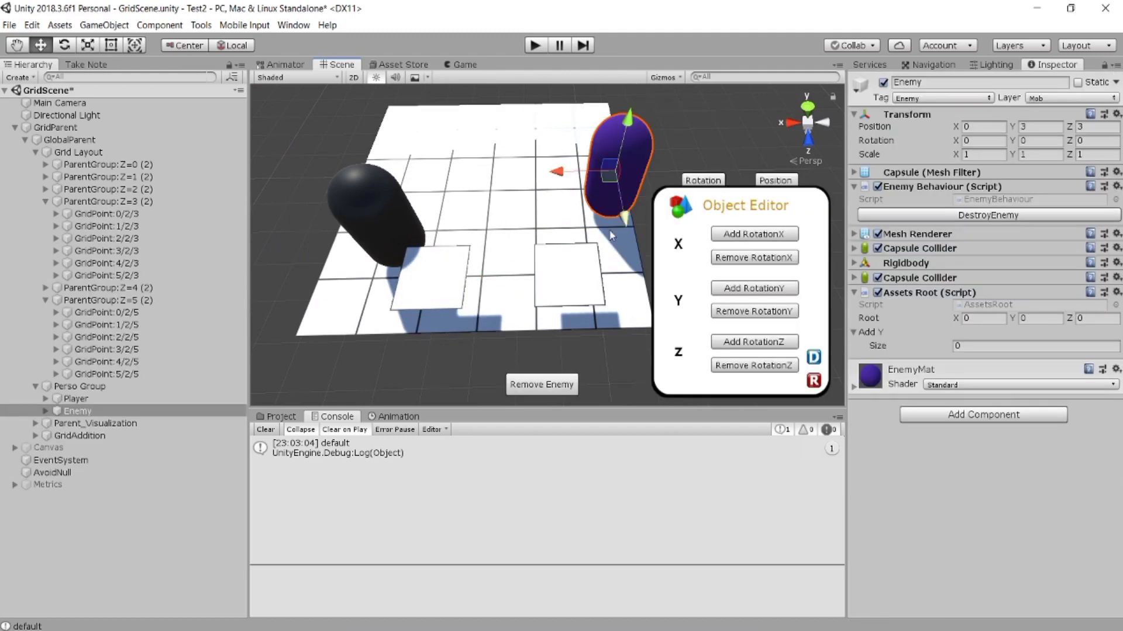
pyautogui.keyDown('alt'); pyautogui.moveTo(559, 281); pyautogui.dragTo(525, 287); pyautogui.keyUp('alt')
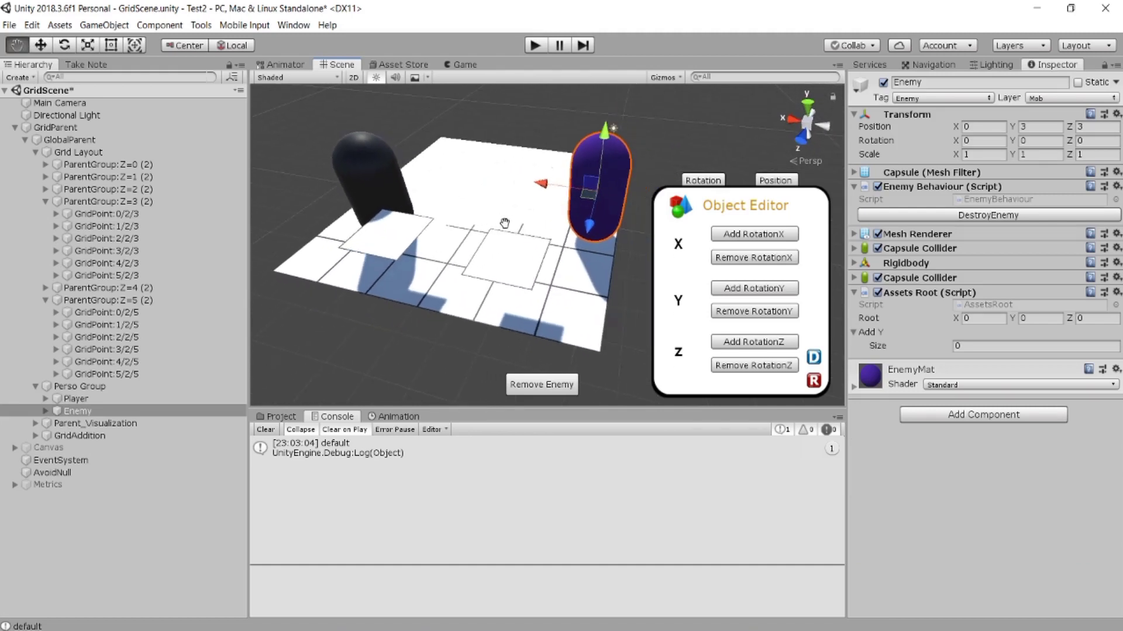
pyautogui.click(564, 383)
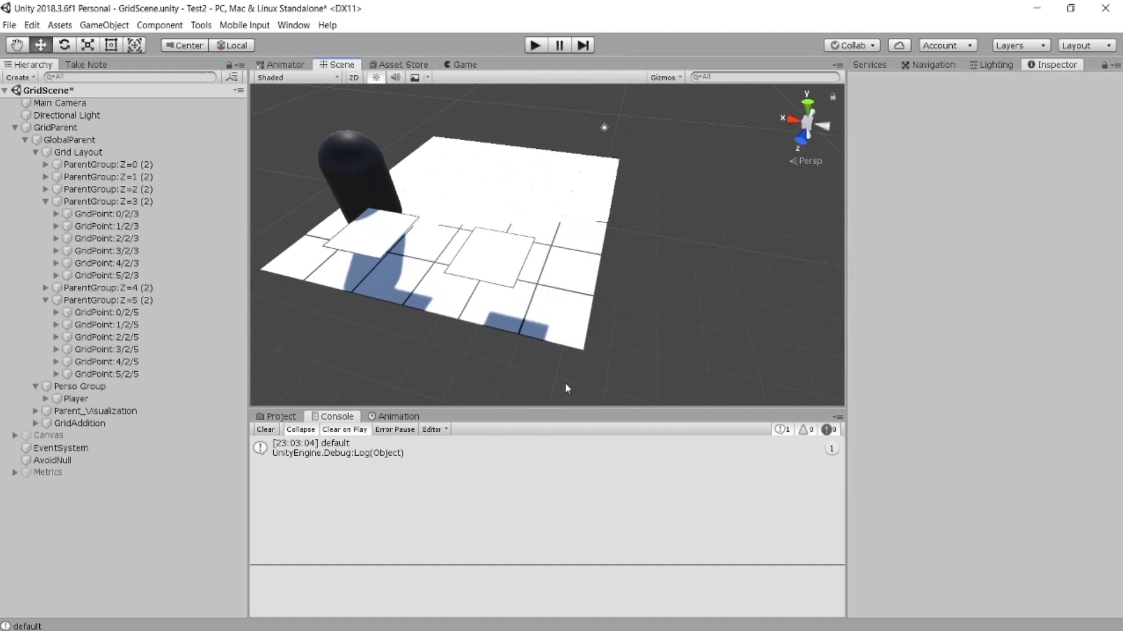
pyautogui.click(501, 262)
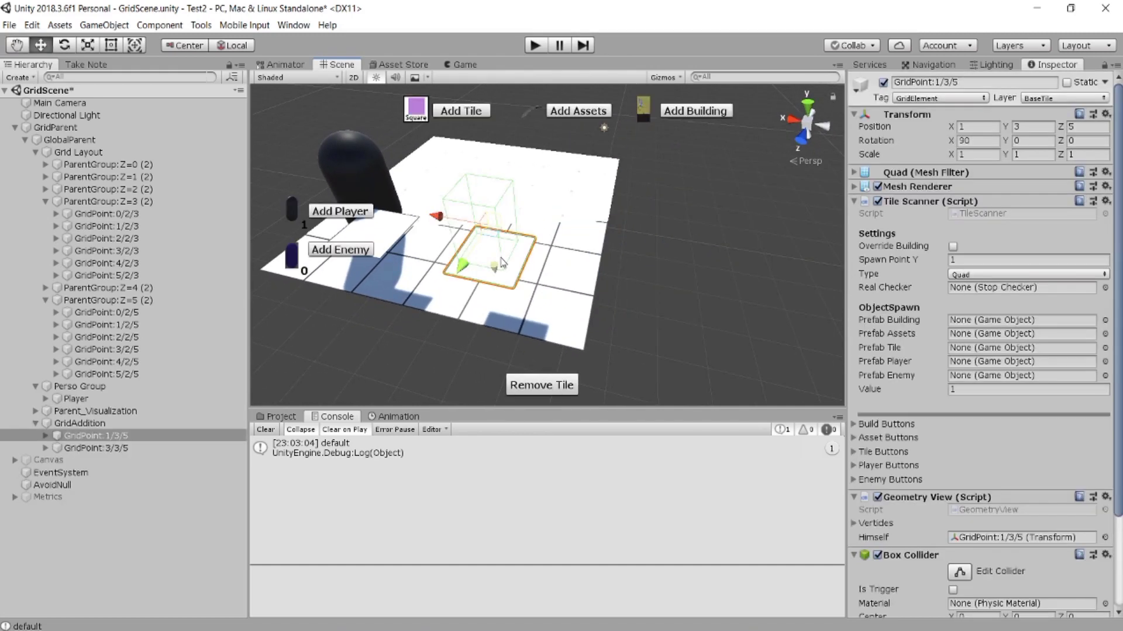
pyautogui.click(563, 385)
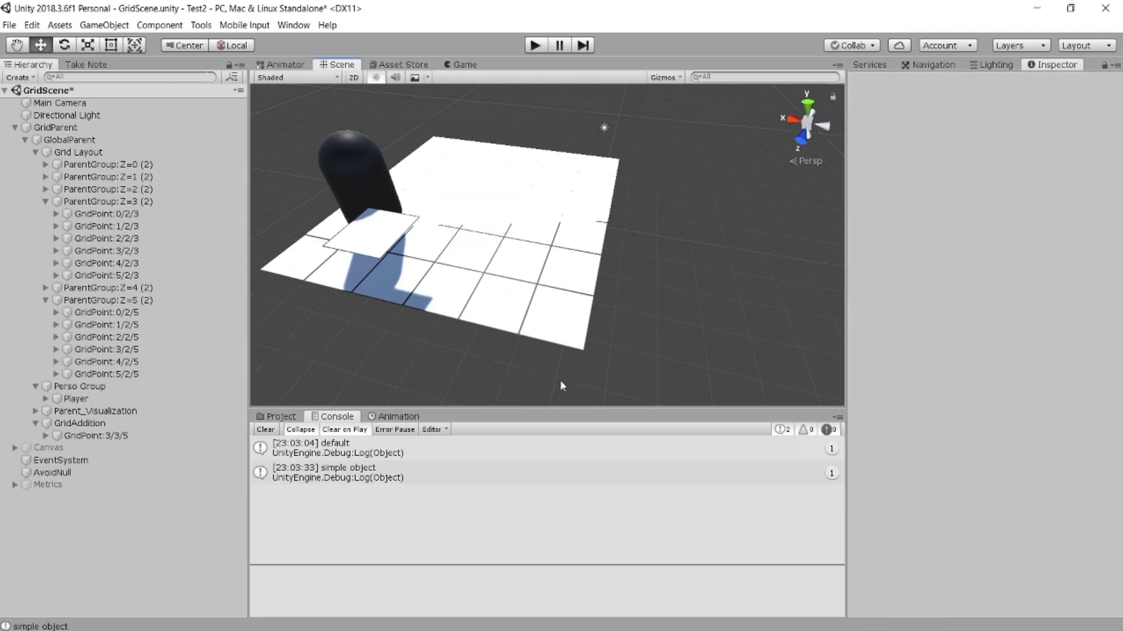
pyautogui.click(121, 128)
# Undo the tile removal with UndoAction in the Custom Map script.
pyautogui.scroll(-5, 910, 342)
pyautogui.scroll(-2, 910, 341)
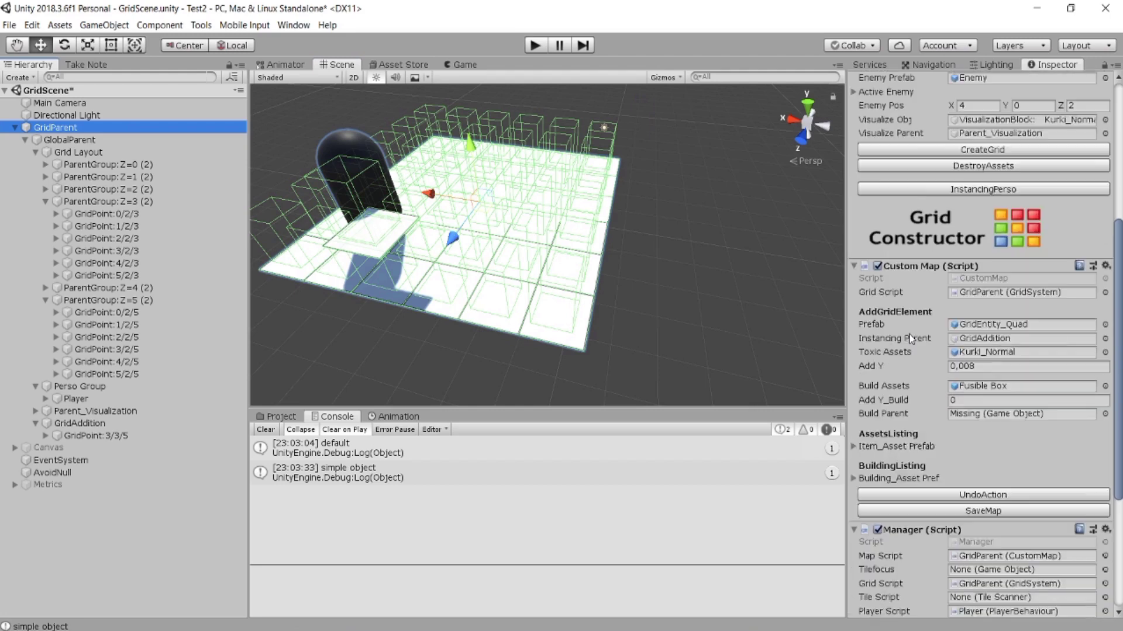
pyautogui.scroll(-2, 910, 340)
pyautogui.scroll(-2, 910, 339)
pyautogui.scroll(-3, 910, 339)
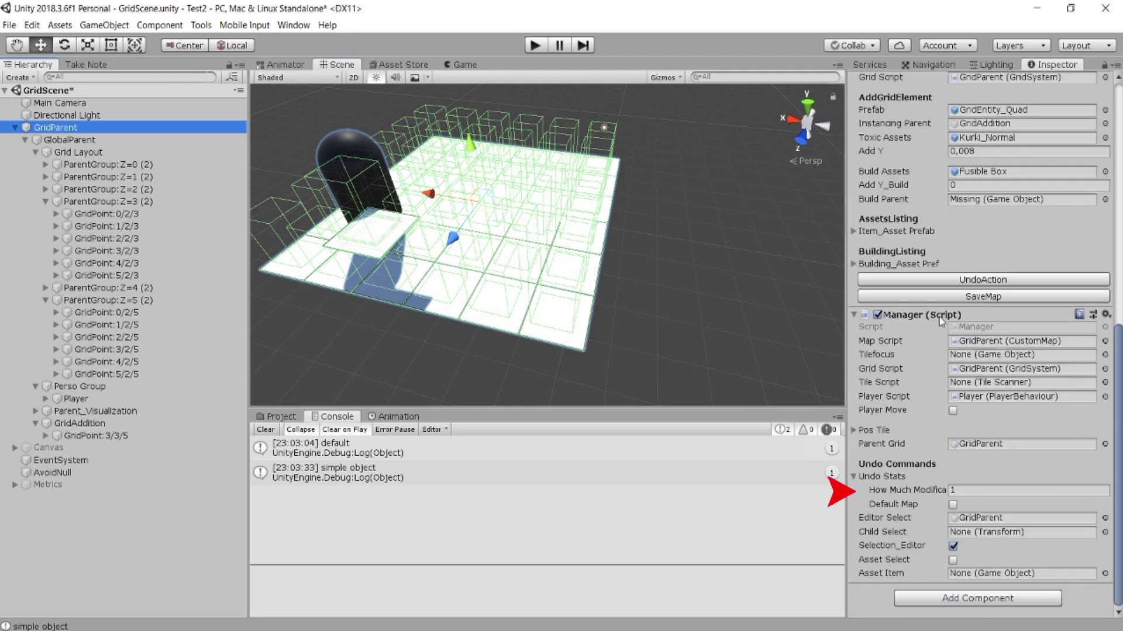
pyautogui.click(957, 282)
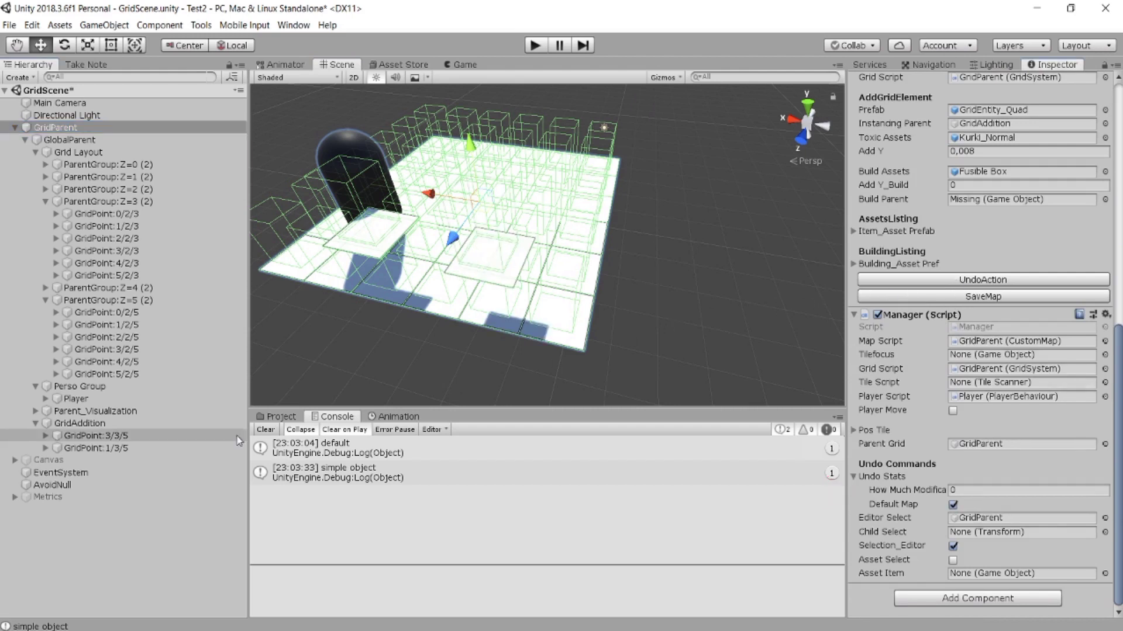
# Clear the Console messages and destroy the whole grid with DestroyAssets.
pyautogui.click(264, 430)
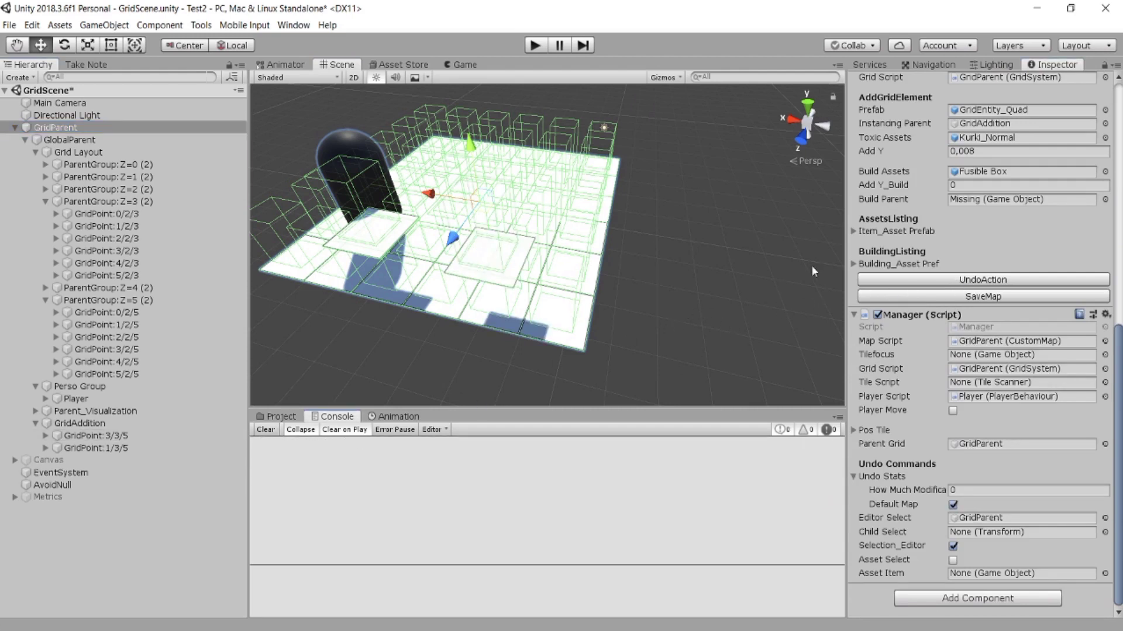
pyautogui.scroll(1, 812, 265)
pyautogui.scroll(3, 898, 264)
pyautogui.scroll(-2, 645, 254)
pyautogui.scroll(3, 960, 276)
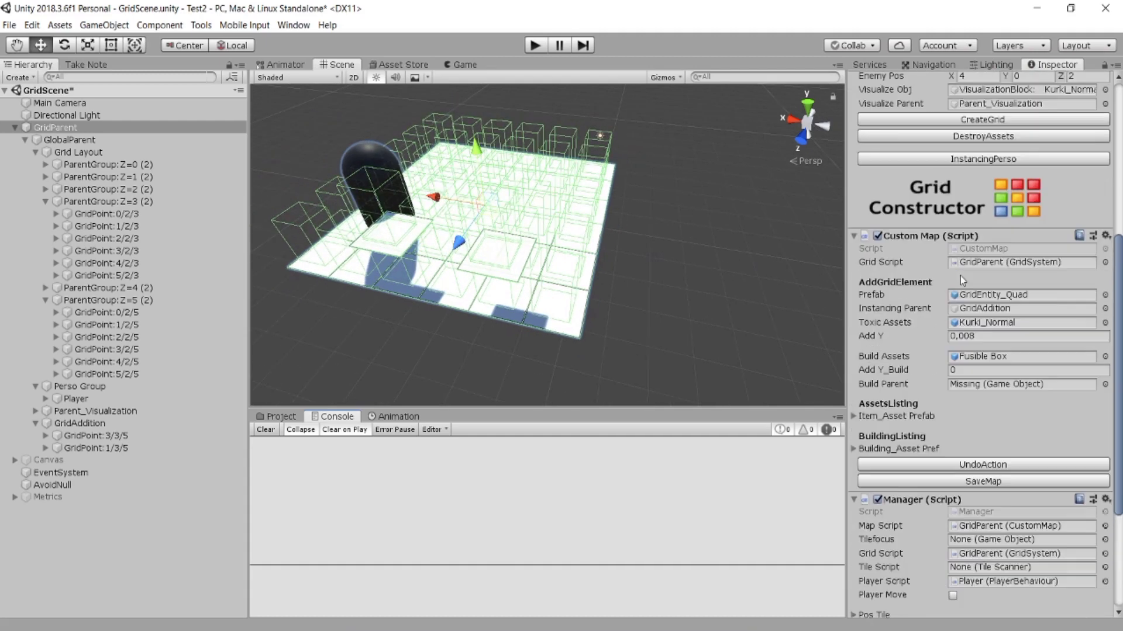
pyautogui.scroll(6, 960, 275)
pyautogui.click(990, 322)
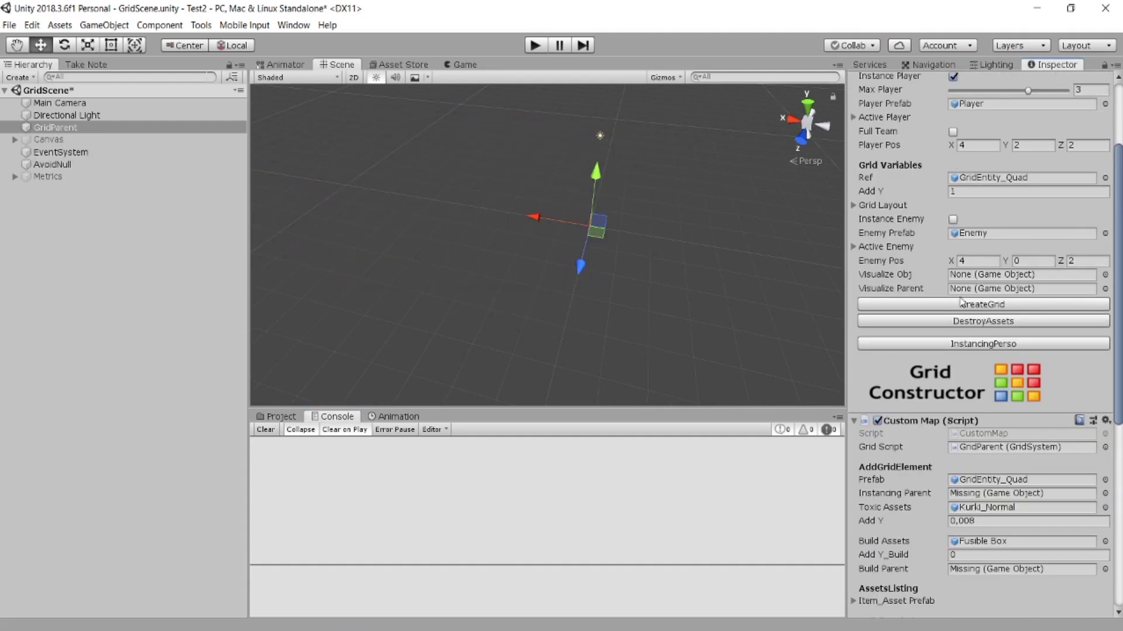
pyautogui.scroll(3, 960, 302)
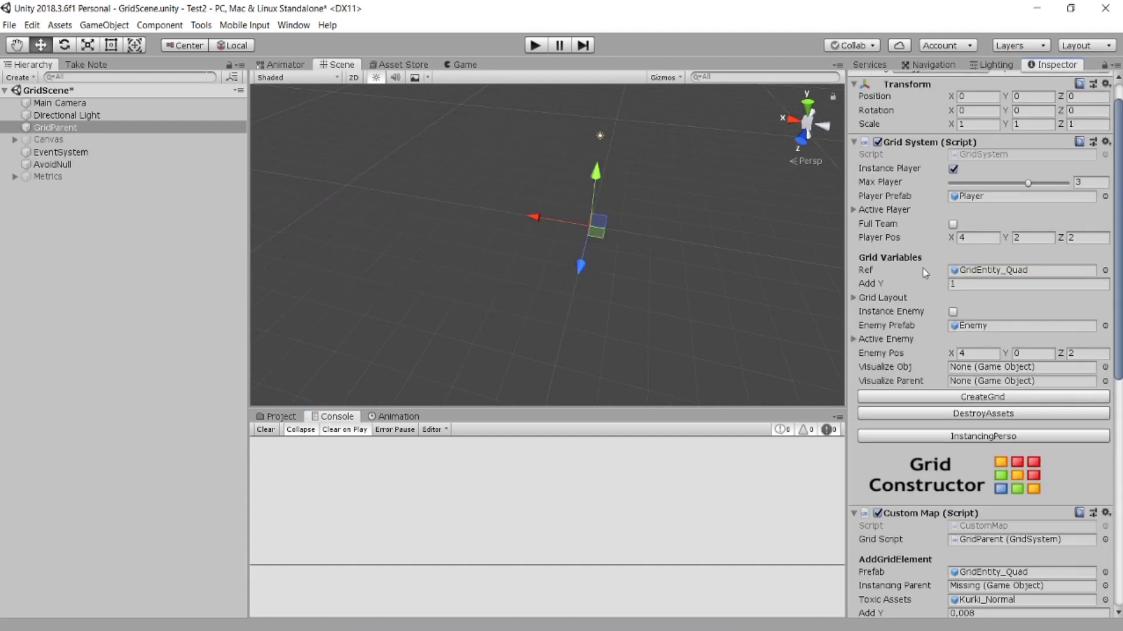
# Turn off Instance Player and set Y Instance 0 with Max Column X and Z at 8.
pyautogui.click(954, 169)
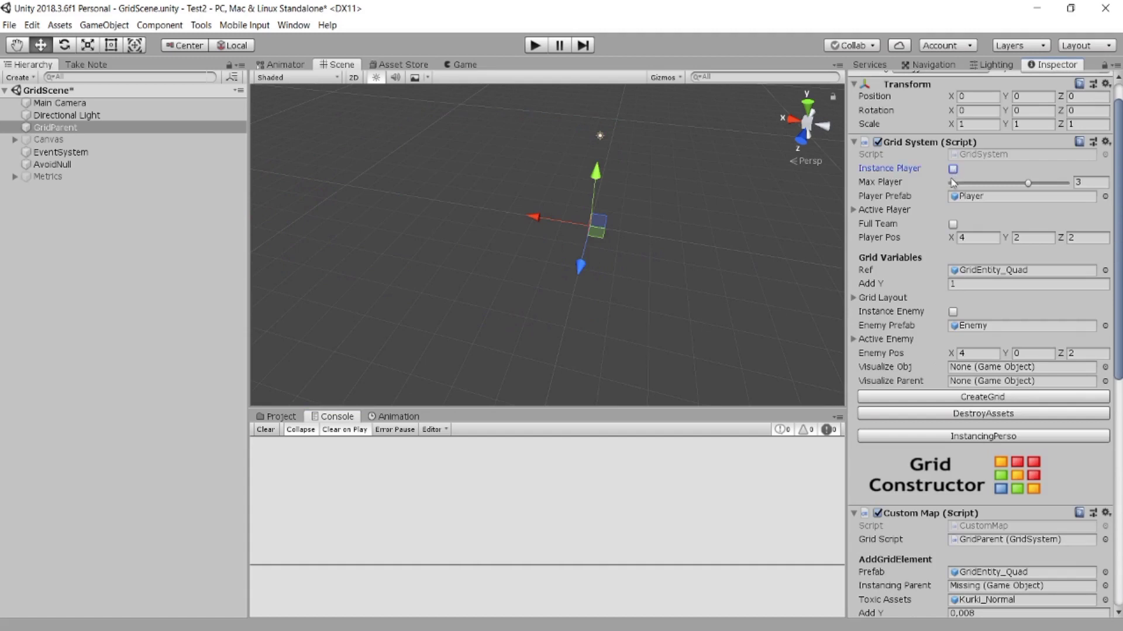
pyautogui.click(877, 300)
pyautogui.click(961, 334)
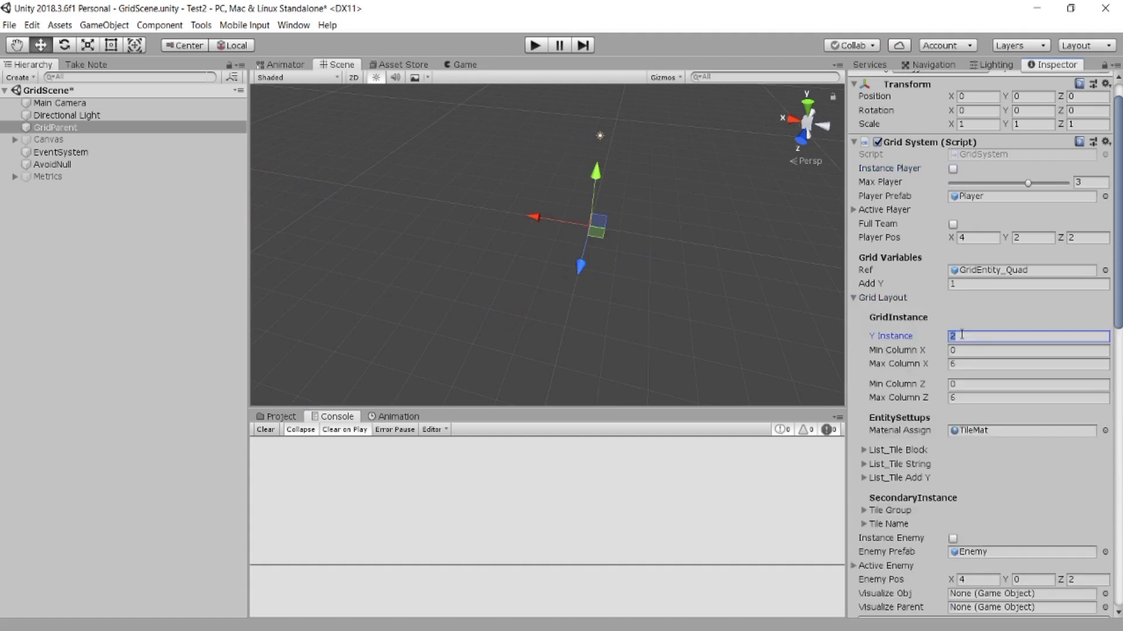
pyautogui.write('0')
pyautogui.click(968, 365)
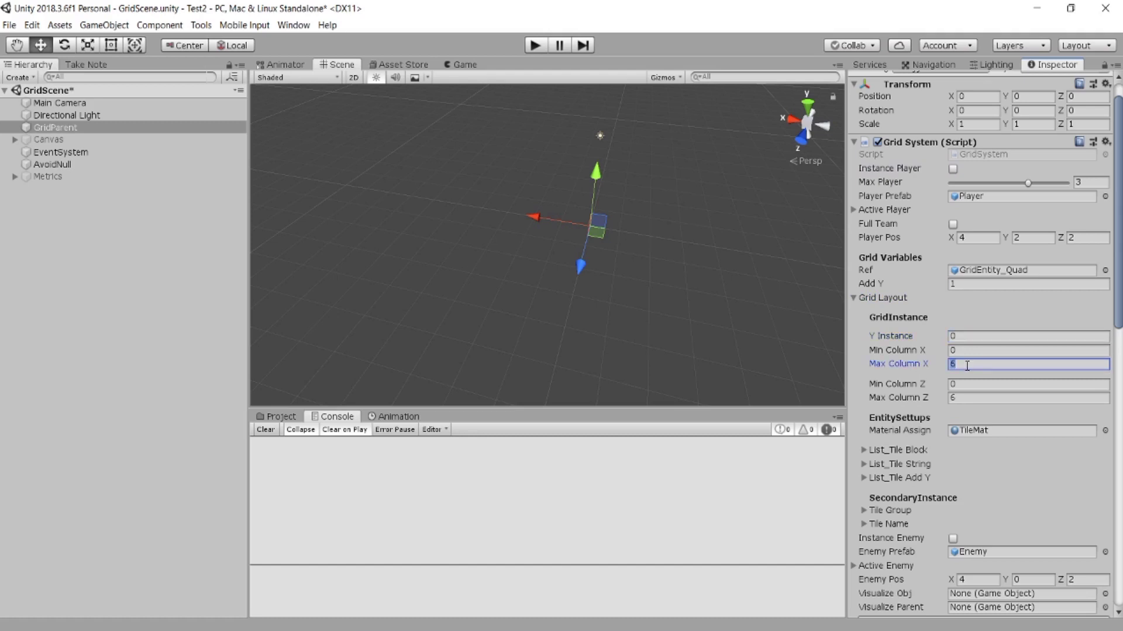
pyautogui.click(973, 397)
pyautogui.write('8')
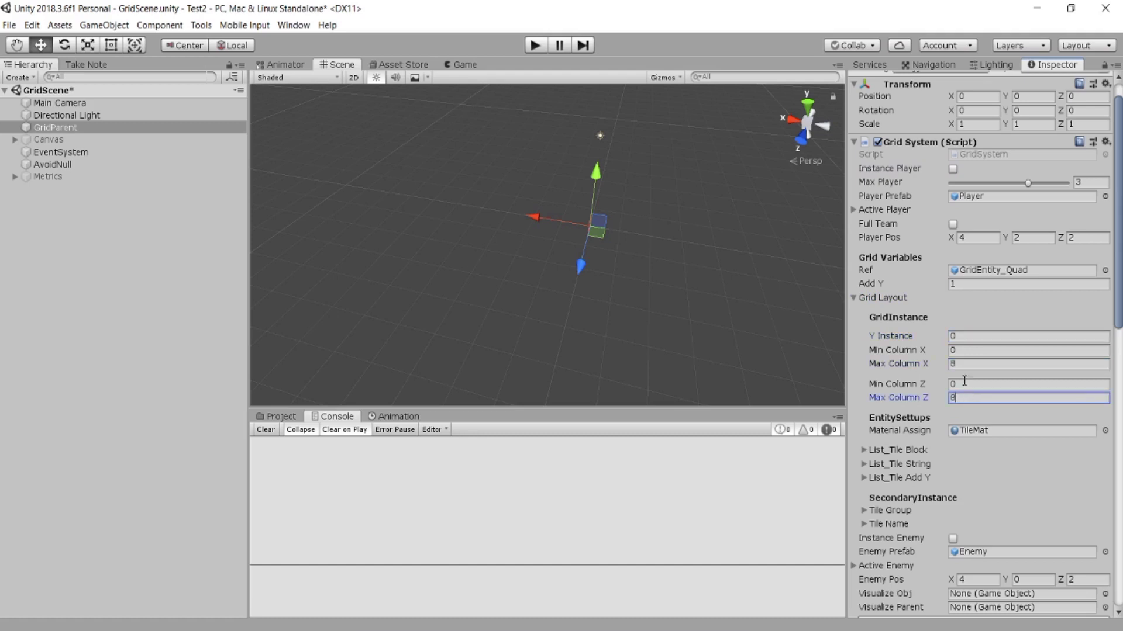
pyautogui.click(894, 300)
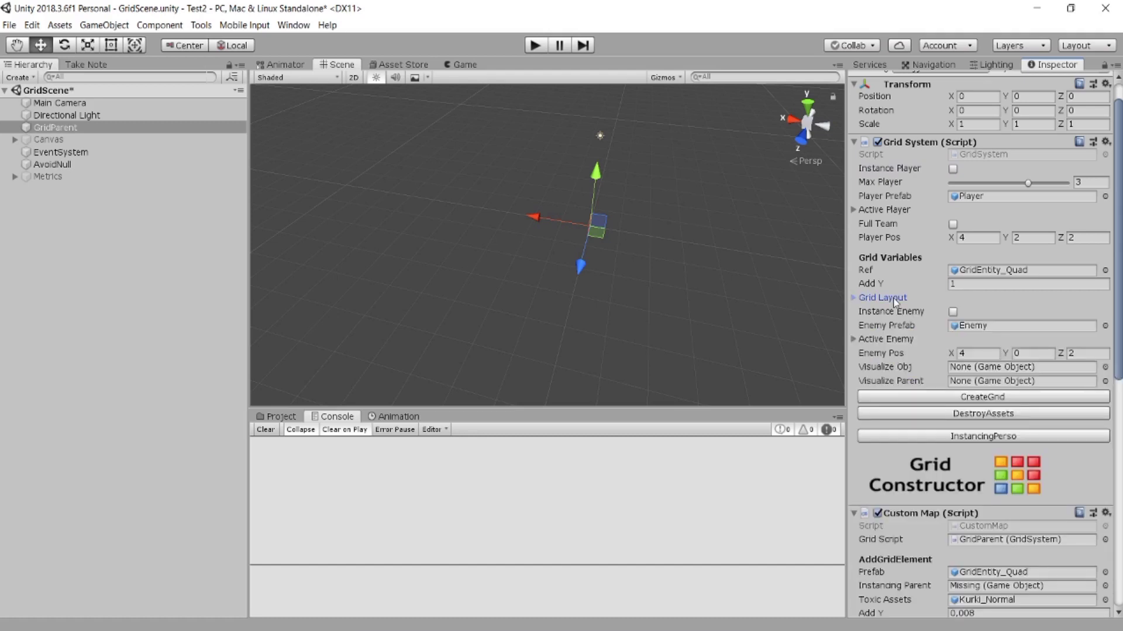
# Assign GridEntity_Cube as the tile prefab and save the scene.
pyautogui.click(1105, 270)
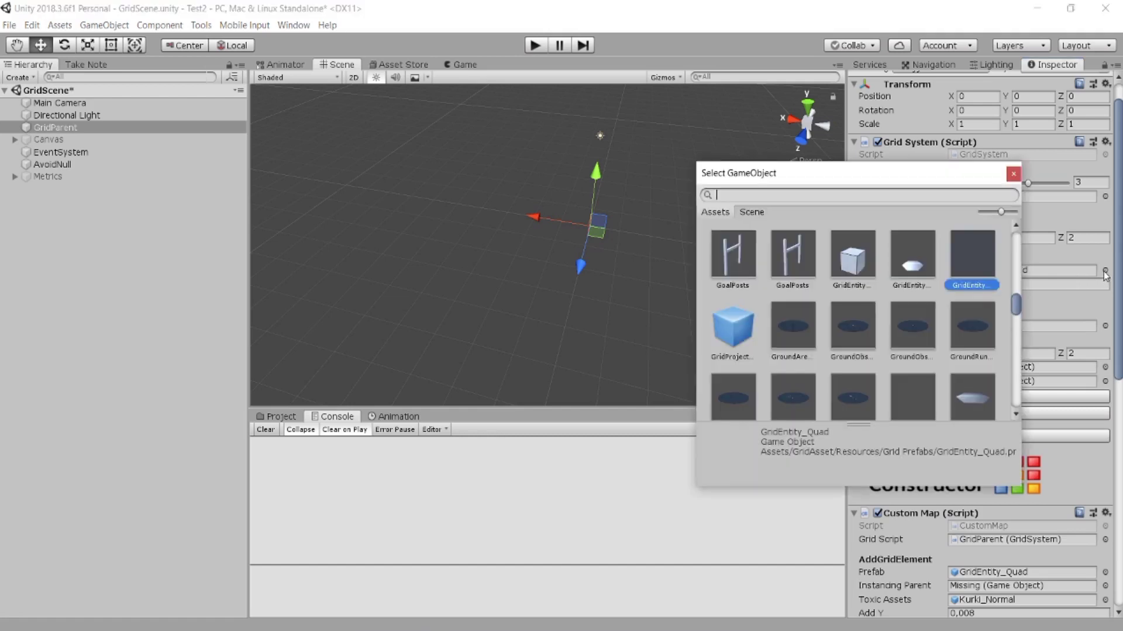
pyautogui.click(849, 266)
pyautogui.doubleClick(847, 269)
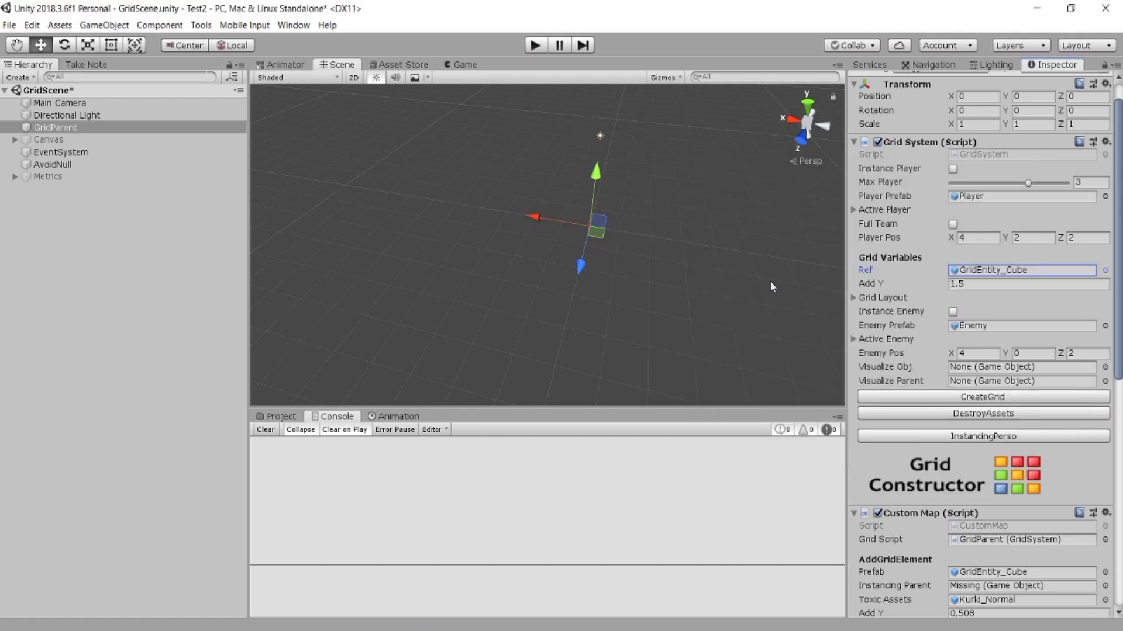
pyautogui.hotkey('ctrl', 's')
# Generate the 8 by 8 grid of cube tiles.
pyautogui.click(954, 398)
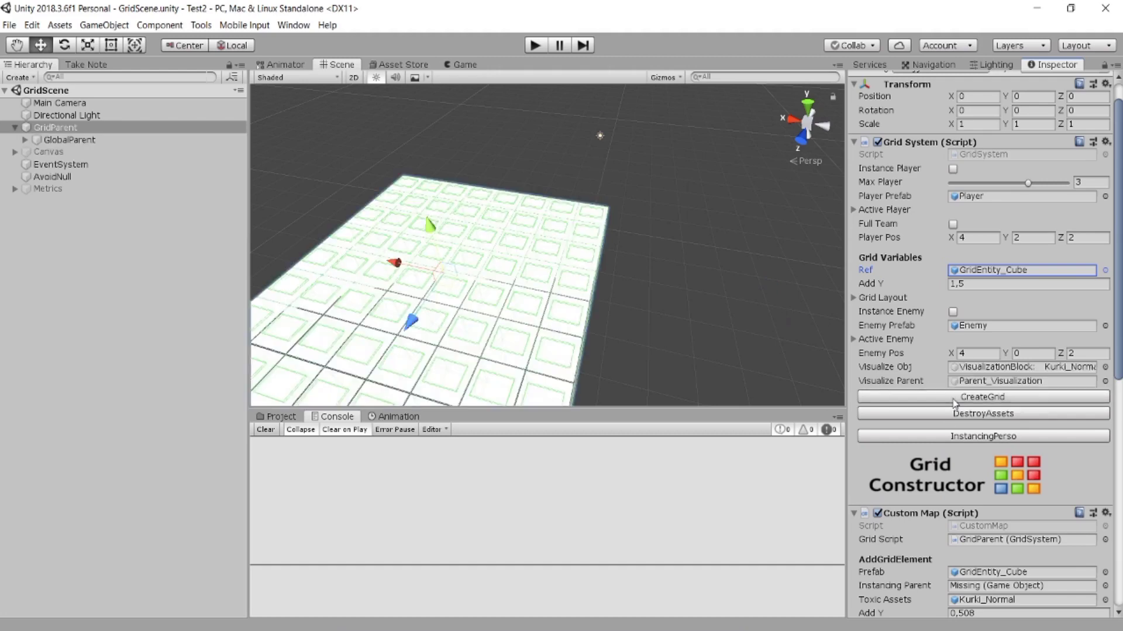
pyautogui.scroll(2, 599, 318)
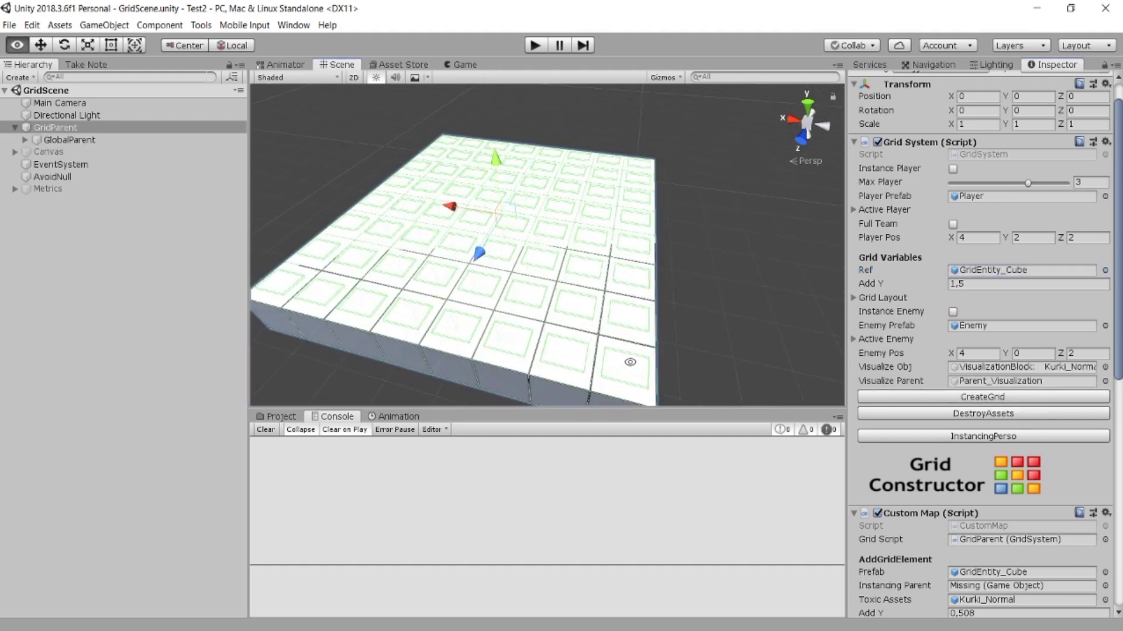
pyautogui.scroll(2, 626, 363)
pyautogui.scroll(1, 938, 261)
# Select corner tiles 2/0/7, 1/0/7, 0/0/7, 0/0/6, 0/0/5, 0/0/4, 2/0/4 and 2/0/5.
pyautogui.click(531, 337)
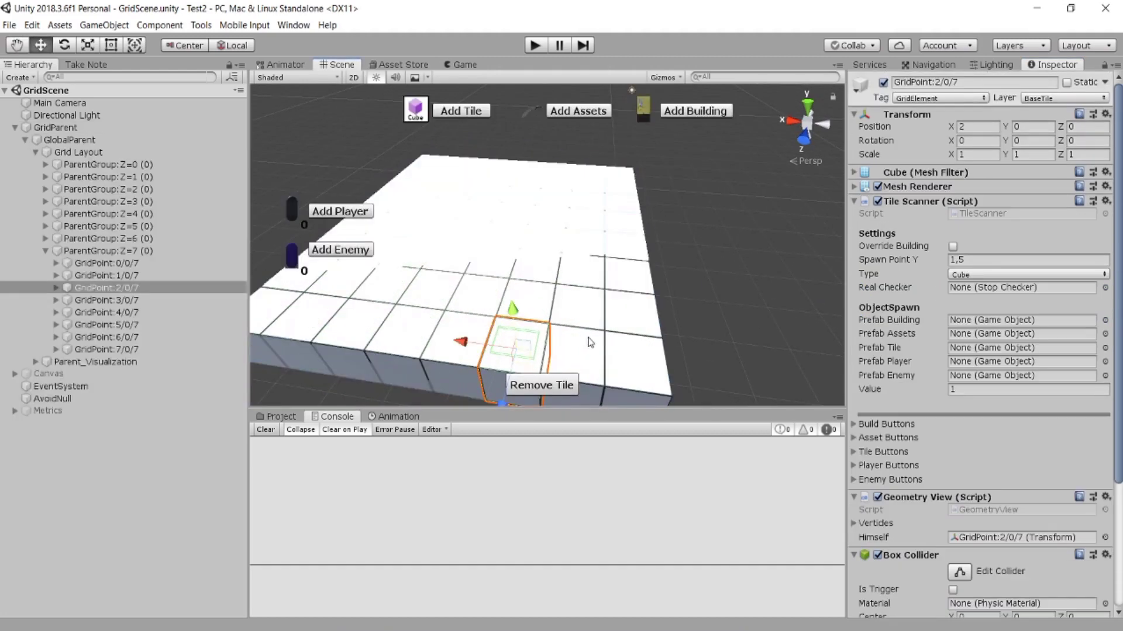
pyautogui.moveTo(587, 338)
pyautogui.keyDown('alt'); pyautogui.mouseDown()
pyautogui.moveTo(660, 275)
pyautogui.moveTo(664, 301)
pyautogui.mouseUp(); pyautogui.keyUp('alt')
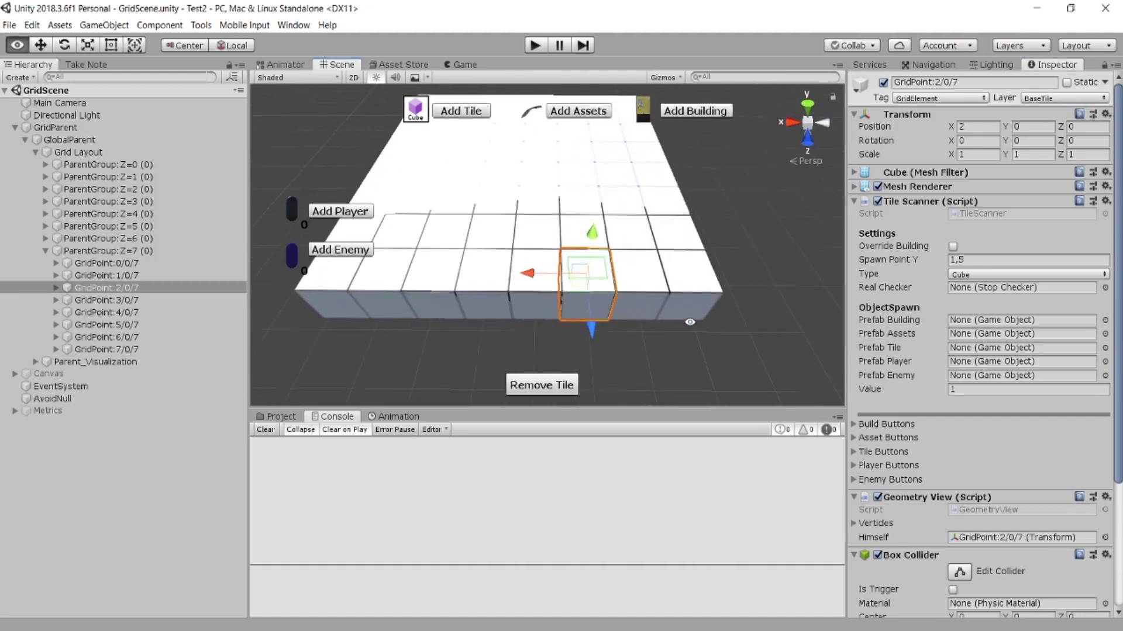
pyautogui.keyDown('shift'); pyautogui.click(644, 285); pyautogui.keyUp('shift')
pyautogui.keyDown('shift'); pyautogui.click(687, 275); pyautogui.keyUp('shift')
pyautogui.keyDown('shift'); pyautogui.click(672, 231); pyautogui.keyUp('shift')
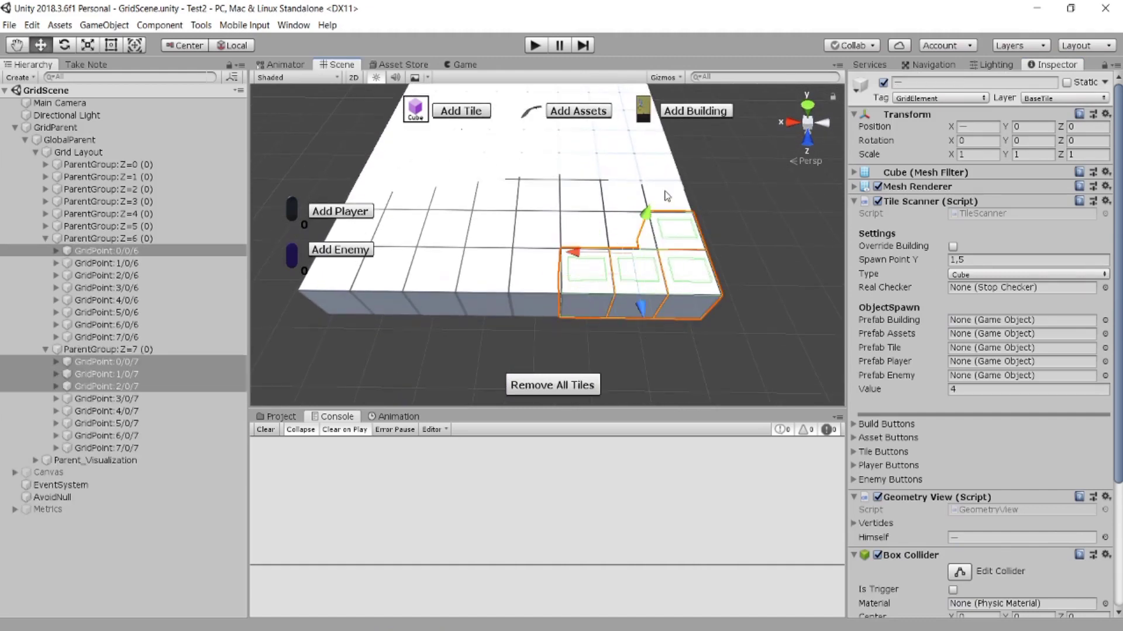
pyautogui.keyDown('shift'); pyautogui.click(667, 195); pyautogui.keyUp('shift')
pyautogui.keyDown('shift'); pyautogui.click(666, 169); pyautogui.keyUp('shift')
pyautogui.keyDown('shift'); pyautogui.click(576, 167); pyautogui.keyUp('shift')
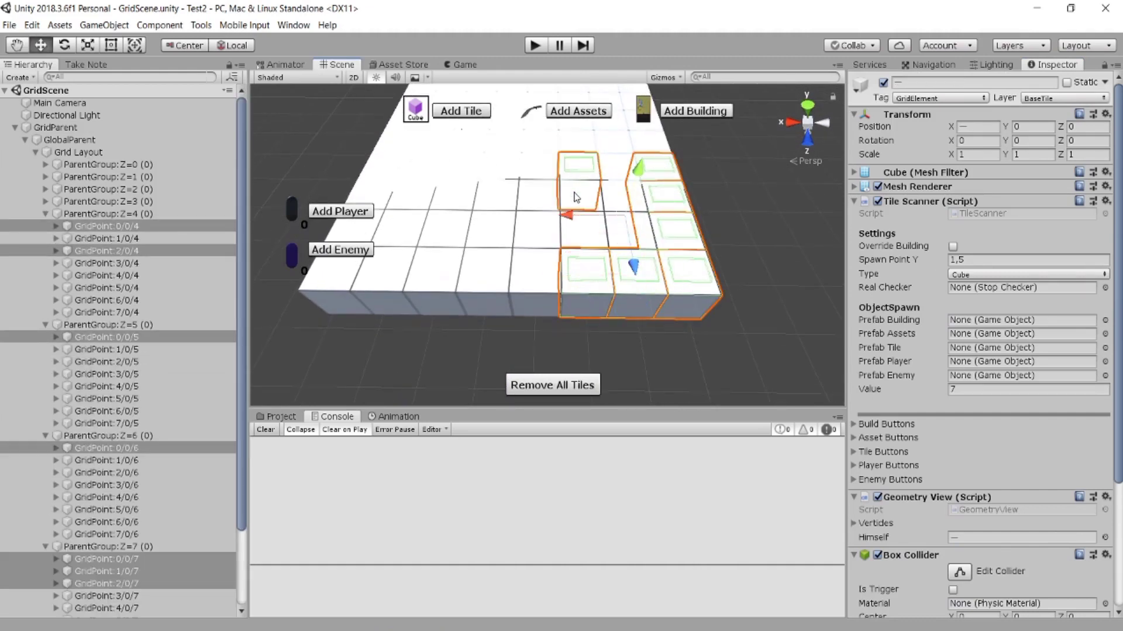
pyautogui.keyDown('alt'); pyautogui.moveTo(473, 237); pyautogui.dragTo(488, 214); pyautogui.keyUp('alt')
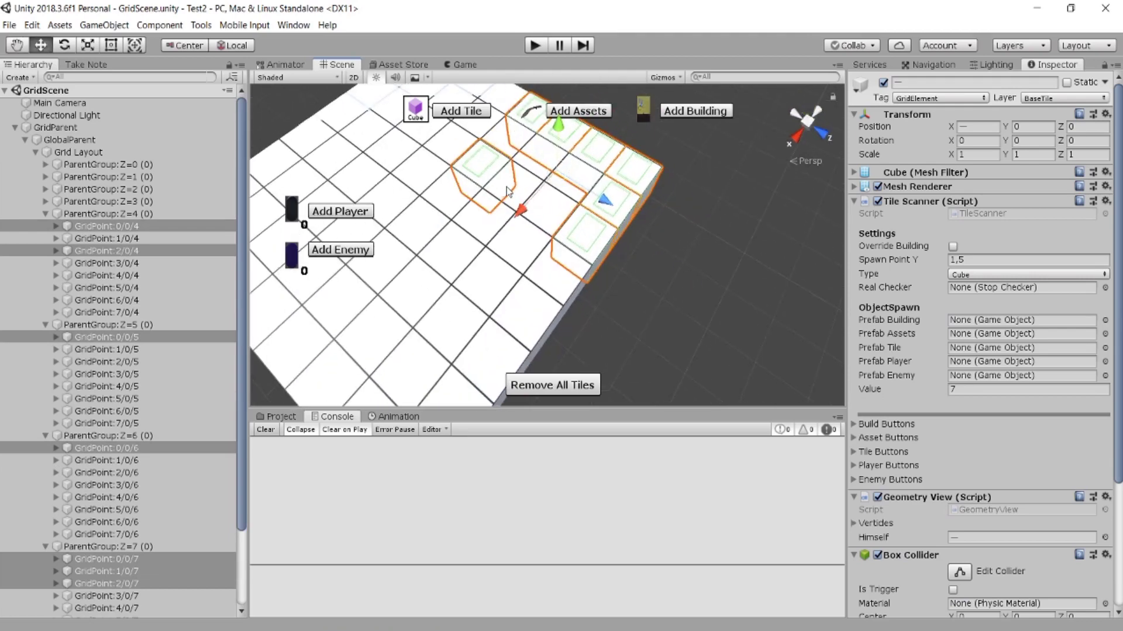
pyautogui.keyDown('shift'); pyautogui.click(506, 202); pyautogui.keyUp('shift')
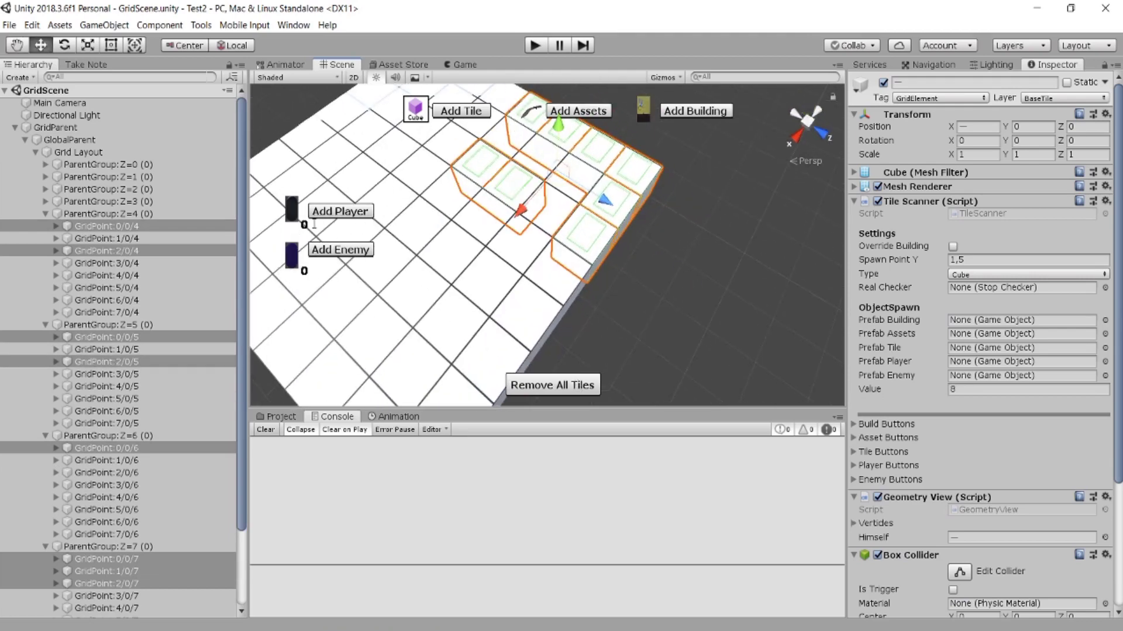
# Raise the eight selected tiles by one level to form a wall.
pyautogui.rightClick(915, 206)
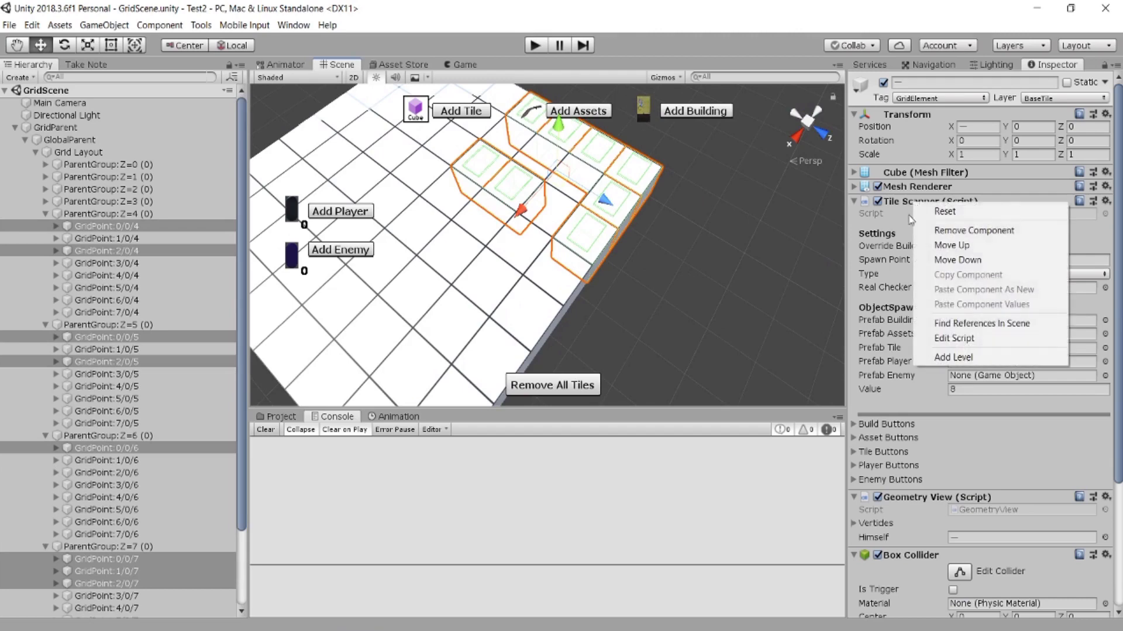
pyautogui.click(961, 358)
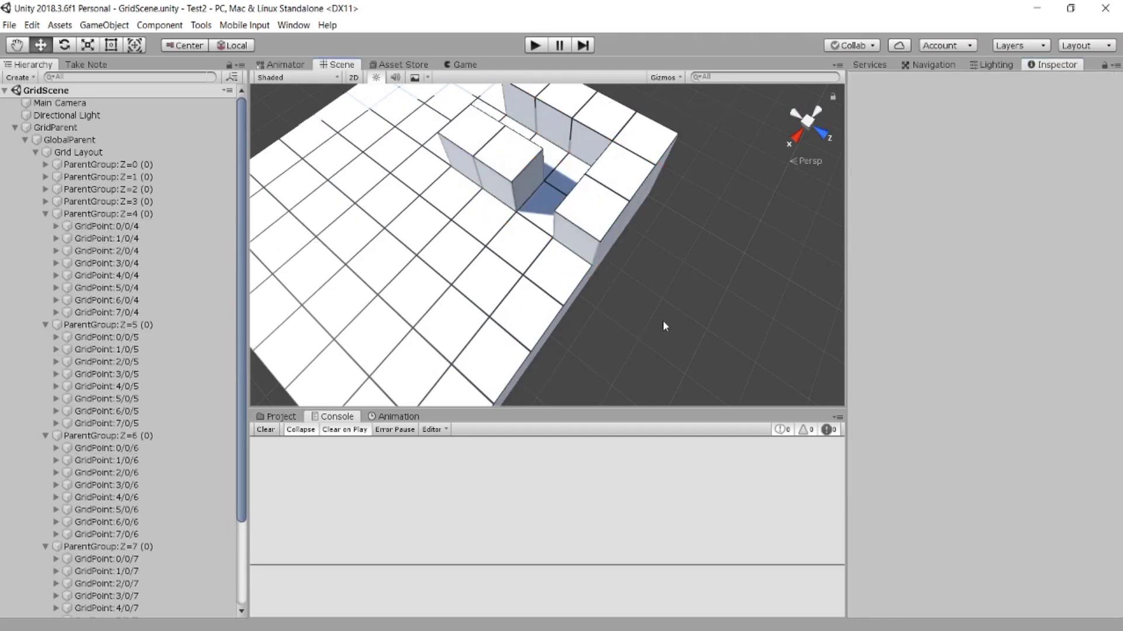
pyautogui.moveTo(661, 321)
pyautogui.keyDown('alt'); pyautogui.mouseDown()
pyautogui.moveTo(534, 268)
pyautogui.moveTo(512, 277)
pyautogui.moveTo(584, 276)
pyautogui.moveTo(722, 334)
pyautogui.moveTo(691, 306)
pyautogui.moveTo(664, 307)
pyautogui.moveTo(547, 258)
pyautogui.moveTo(617, 258)
pyautogui.moveTo(573, 283)
pyautogui.moveTo(443, 257)
pyautogui.mouseUp(); pyautogui.keyUp('alt')
# Remove one raised tile from the wall.
pyautogui.click(443, 257)
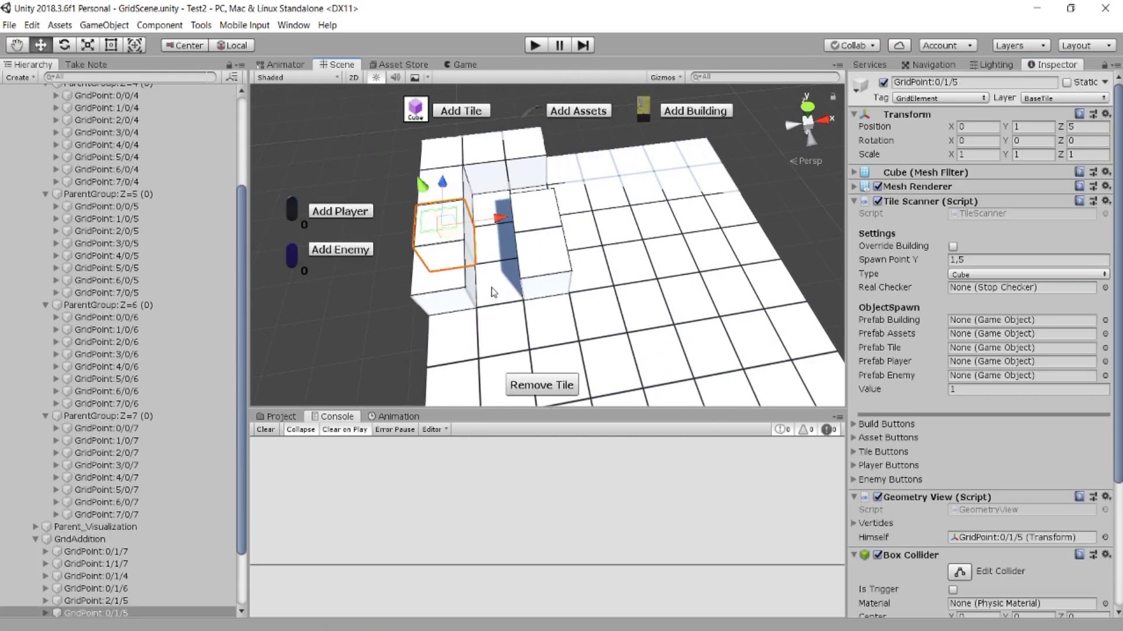
pyautogui.click(555, 388)
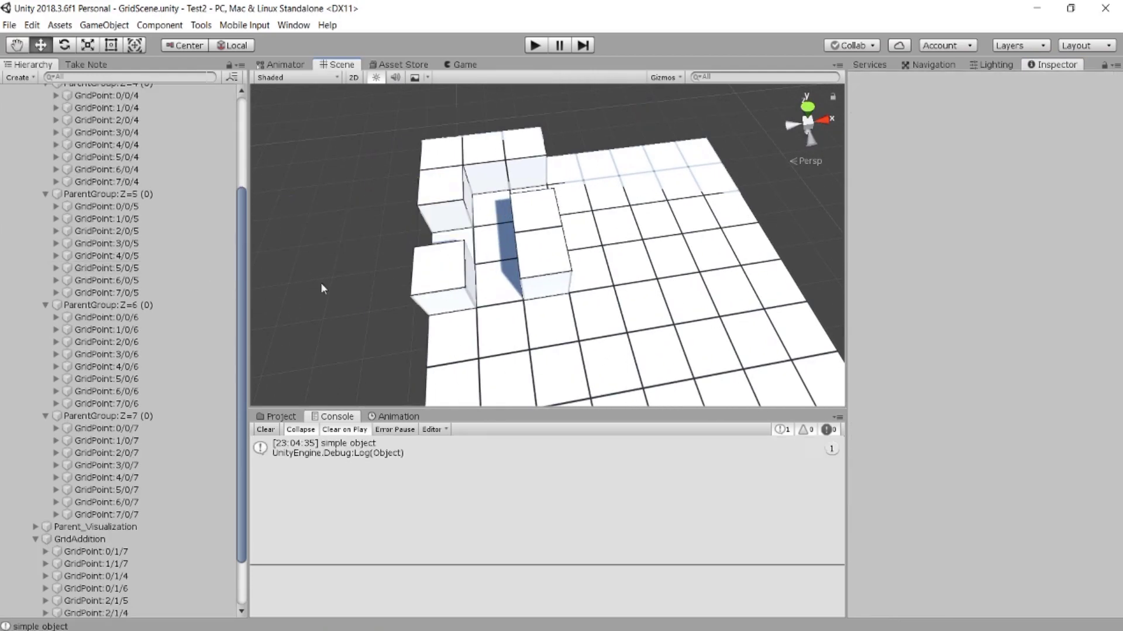
pyautogui.moveTo(412, 329)
pyautogui.keyDown('alt'); pyautogui.mouseDown()
pyautogui.moveTo(567, 311)
pyautogui.moveTo(561, 283)
pyautogui.moveTo(459, 310)
pyautogui.mouseUp(); pyautogui.keyUp('alt')
pyautogui.scroll(3, 98, 177)
# Select GridParent and review the Manager undo statistics.
pyautogui.scroll(3, 98, 177)
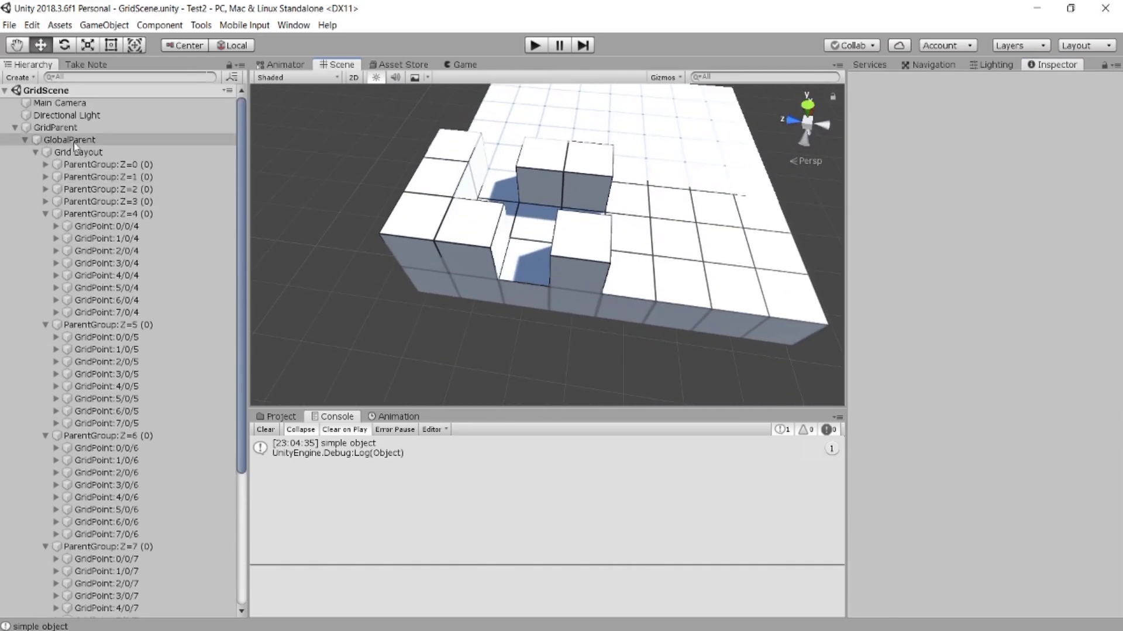
pyautogui.click(58, 127)
pyautogui.scroll(-3, 910, 297)
pyautogui.scroll(-2, 911, 297)
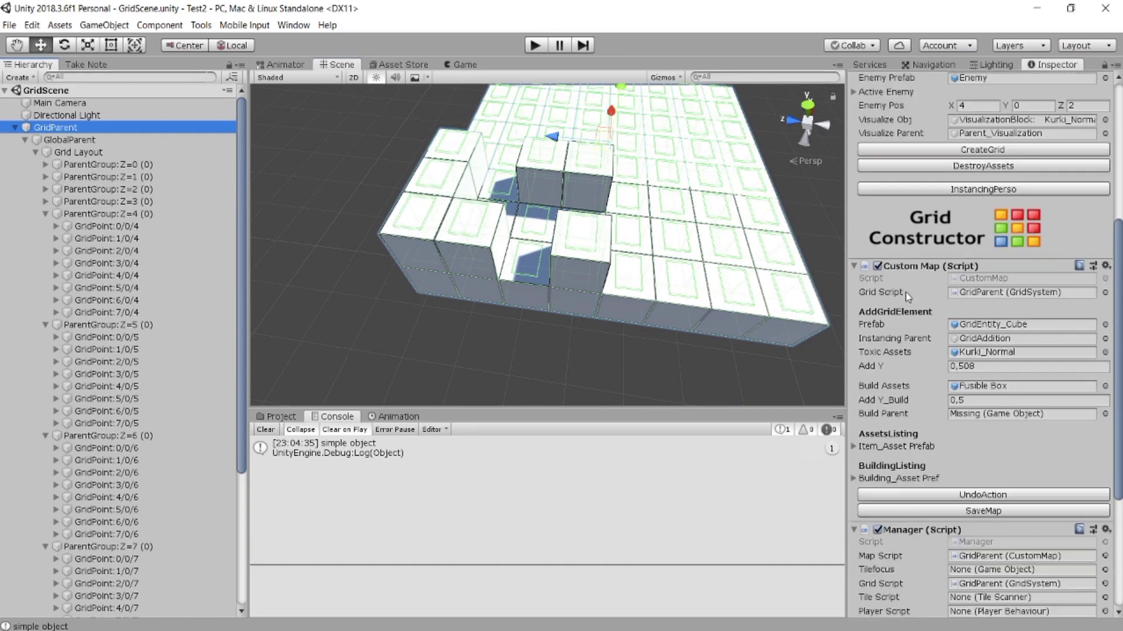
pyautogui.scroll(-5, 908, 297)
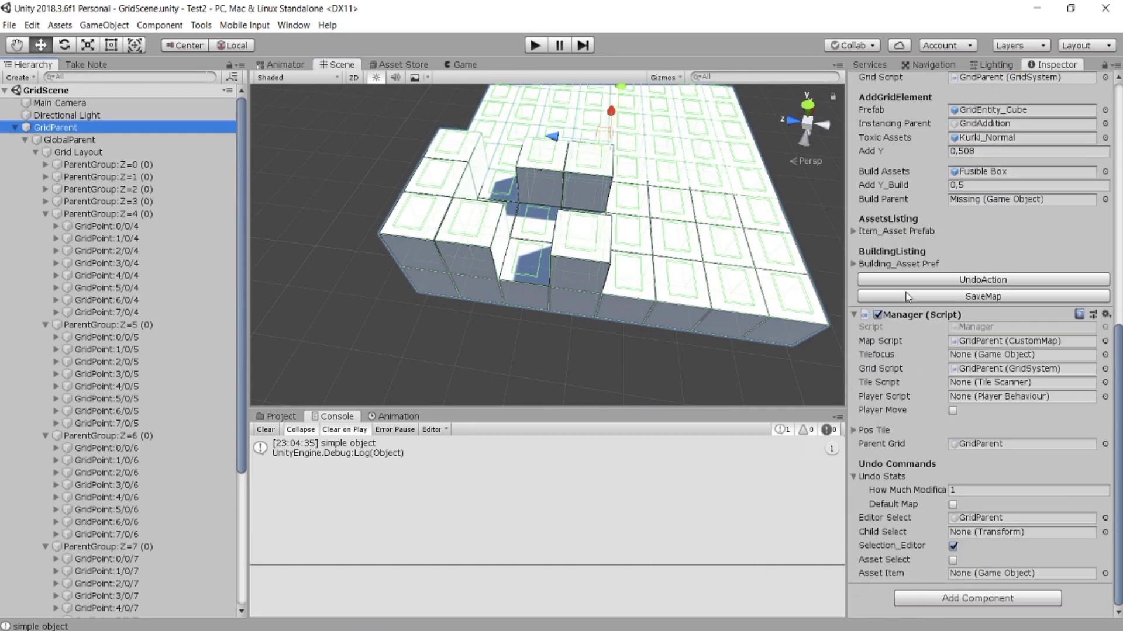
# Add a tile at 0/0/5 to close the wall gap, then orbit to check it.
pyautogui.click(532, 287)
pyautogui.click(462, 114)
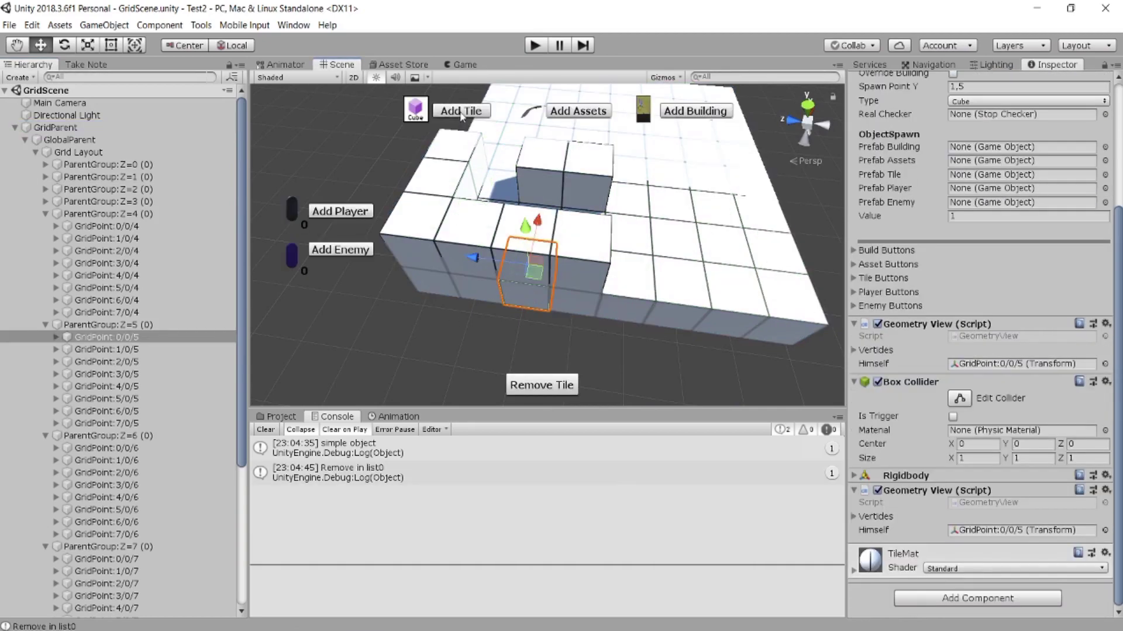
pyautogui.click(169, 127)
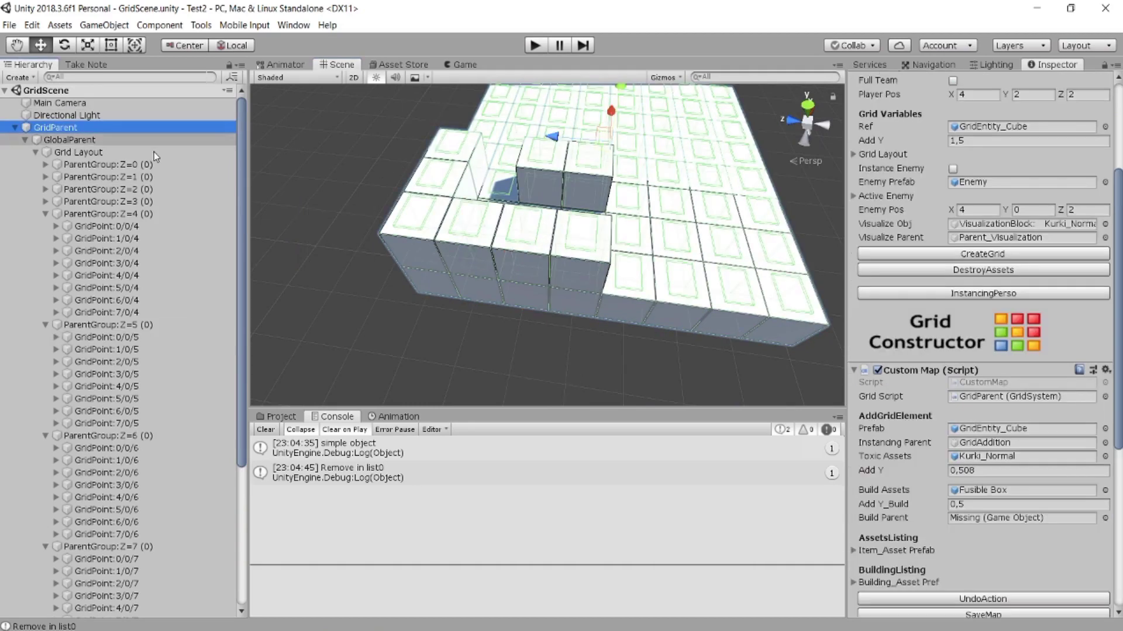
pyautogui.scroll(-5, 949, 349)
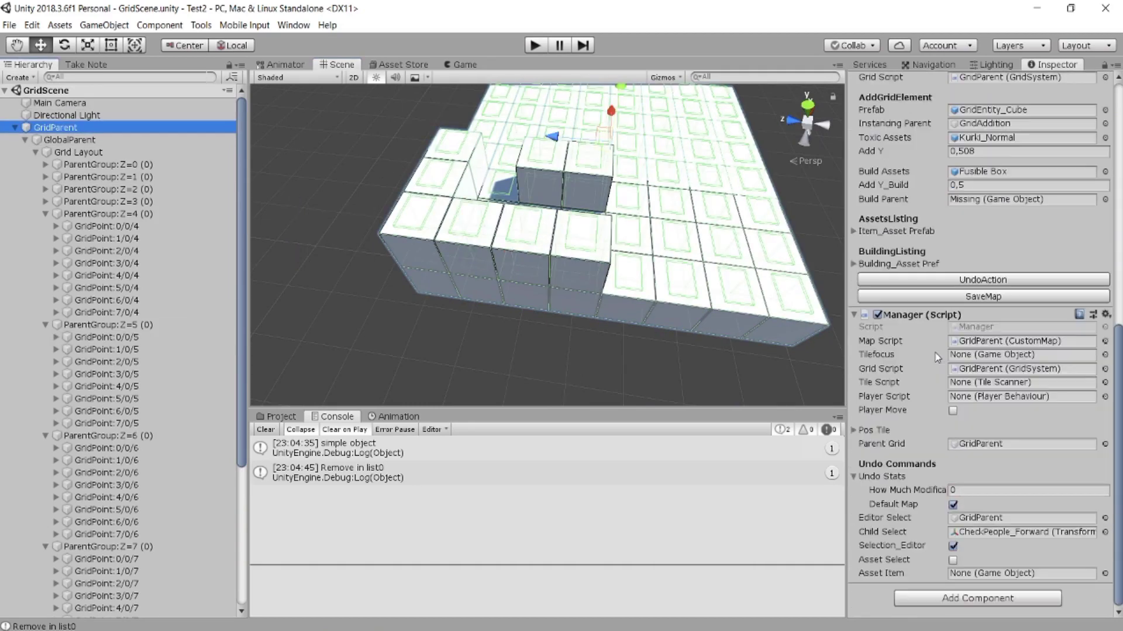
pyautogui.click(500, 374)
pyautogui.moveTo(501, 375)
pyautogui.keyDown('alt'); pyautogui.mouseDown()
pyautogui.moveTo(620, 282)
pyautogui.moveTo(388, 299)
pyautogui.moveTo(509, 326)
pyautogui.mouseUp(); pyautogui.keyUp('alt')
pyautogui.keyDown('alt'); pyautogui.moveTo(609, 313); pyautogui.dragTo(431, 318); pyautogui.keyUp('alt')
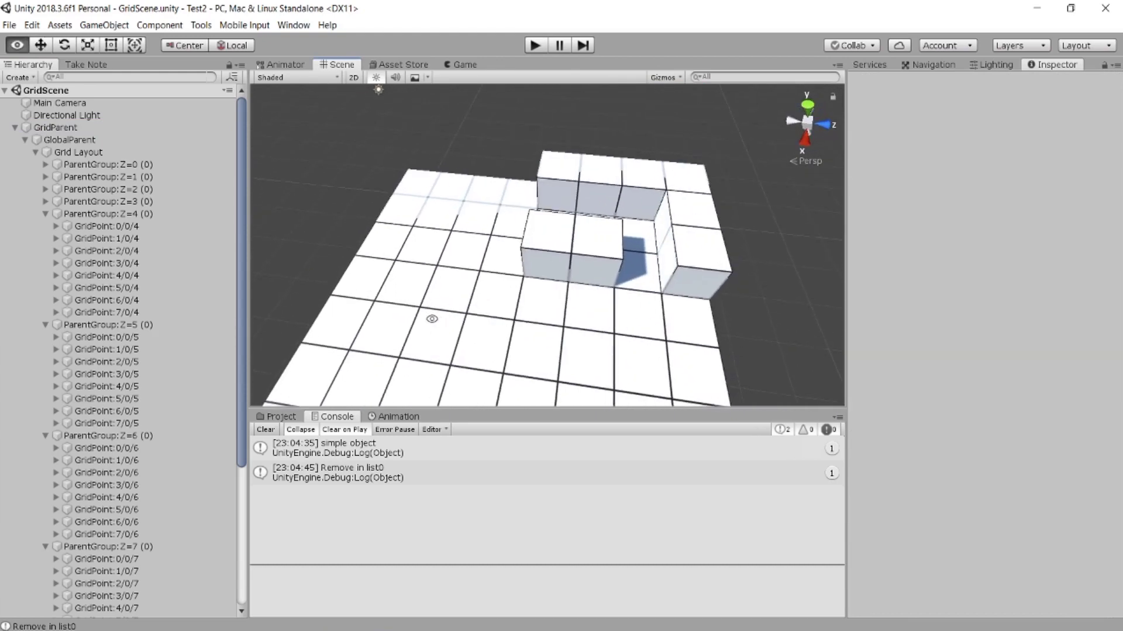
# Remove the raised cube at 1/1/7 together with one other raised cube.
pyautogui.click(697, 217)
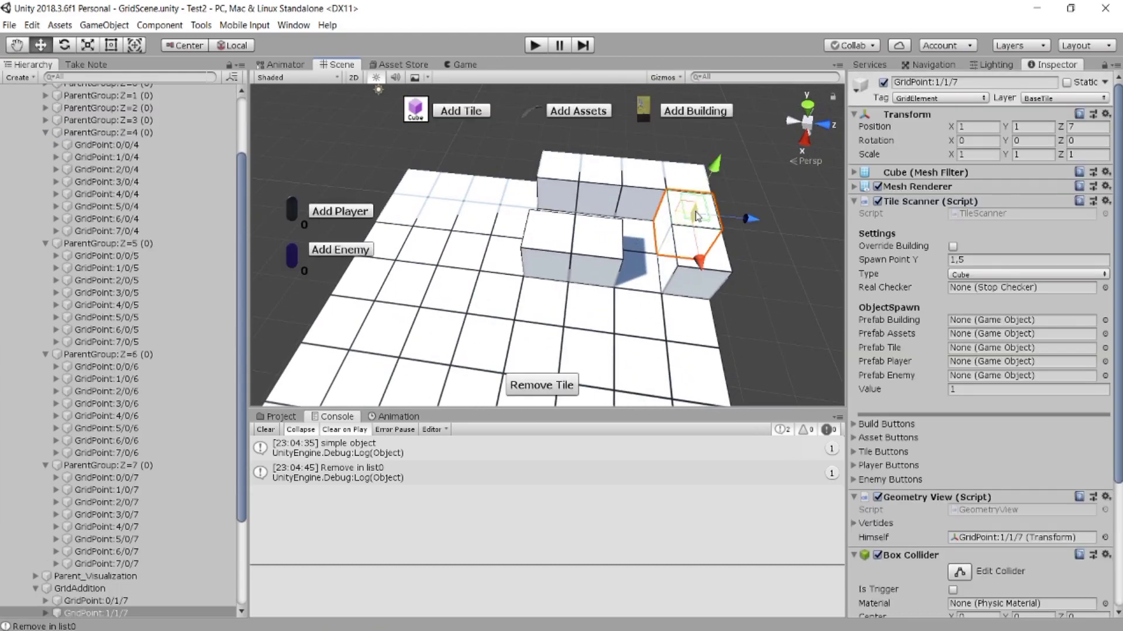
pyautogui.keyDown('shift'); pyautogui.click(602, 254); pyautogui.keyUp('shift')
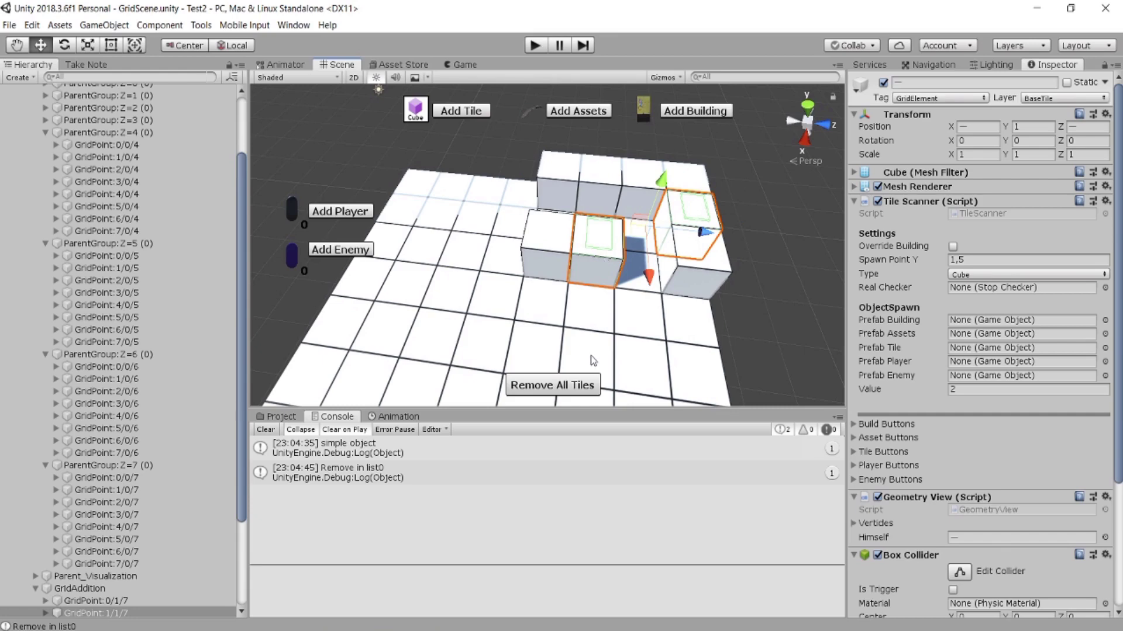
pyautogui.click(578, 391)
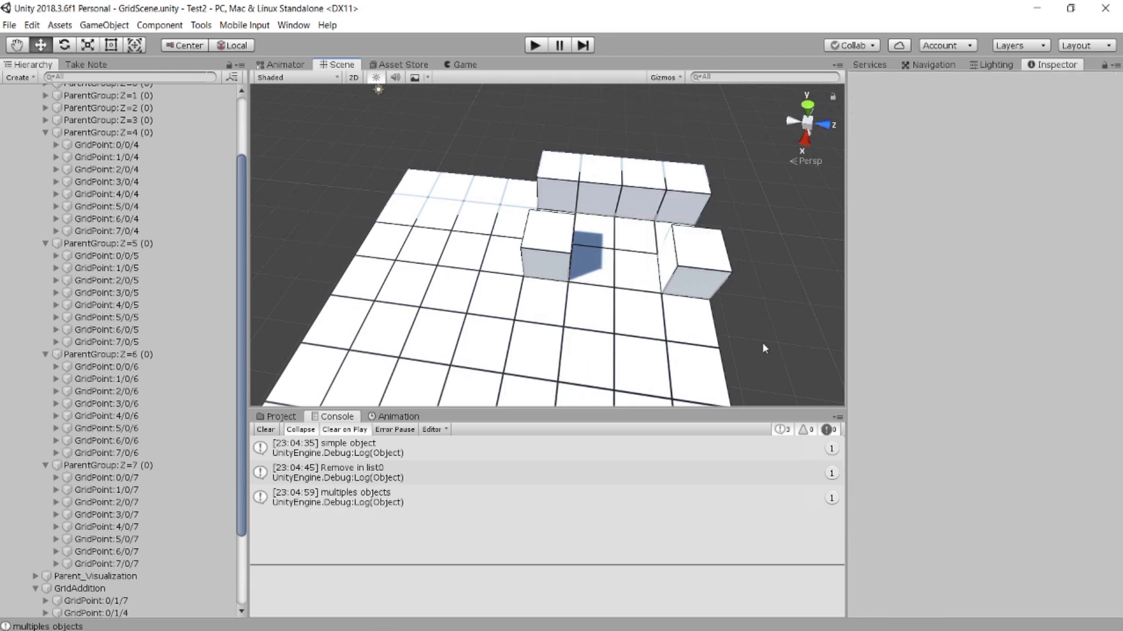
pyautogui.keyDown('alt'); pyautogui.moveTo(692, 353); pyautogui.dragTo(499, 282); pyautogui.keyUp('alt')
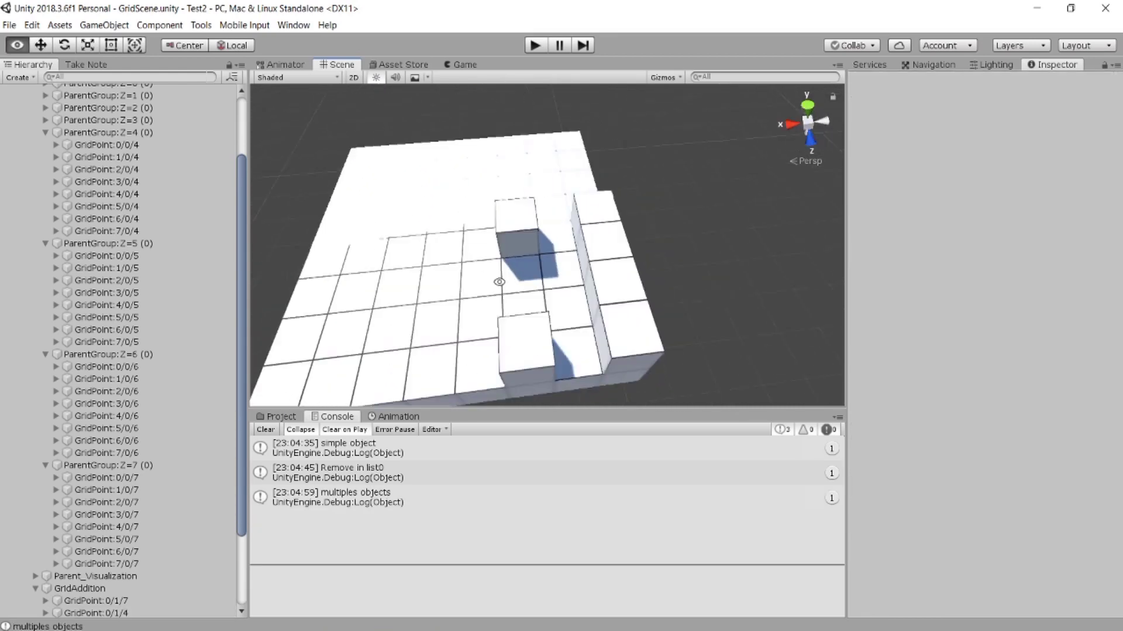
# Place a default asset on top of raised cube 2/1/4, then select floor tile 4/0/5.
pyautogui.click(517, 233)
pyautogui.press('f')
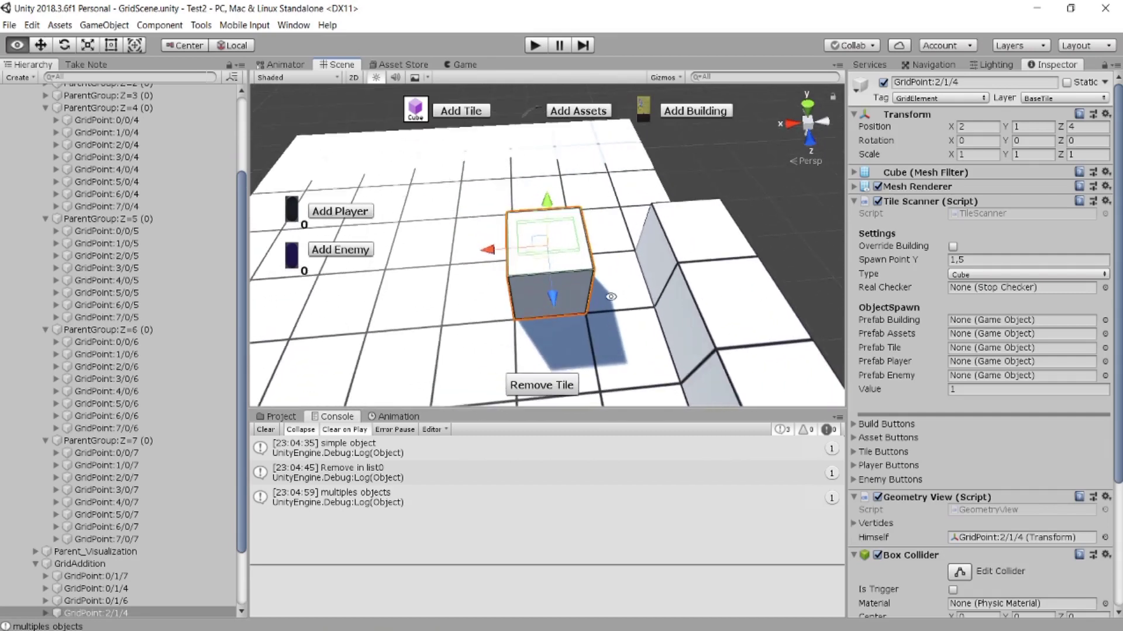
pyautogui.keyDown('alt'); pyautogui.moveTo(611, 297); pyautogui.dragTo(571, 220); pyautogui.keyUp('alt')
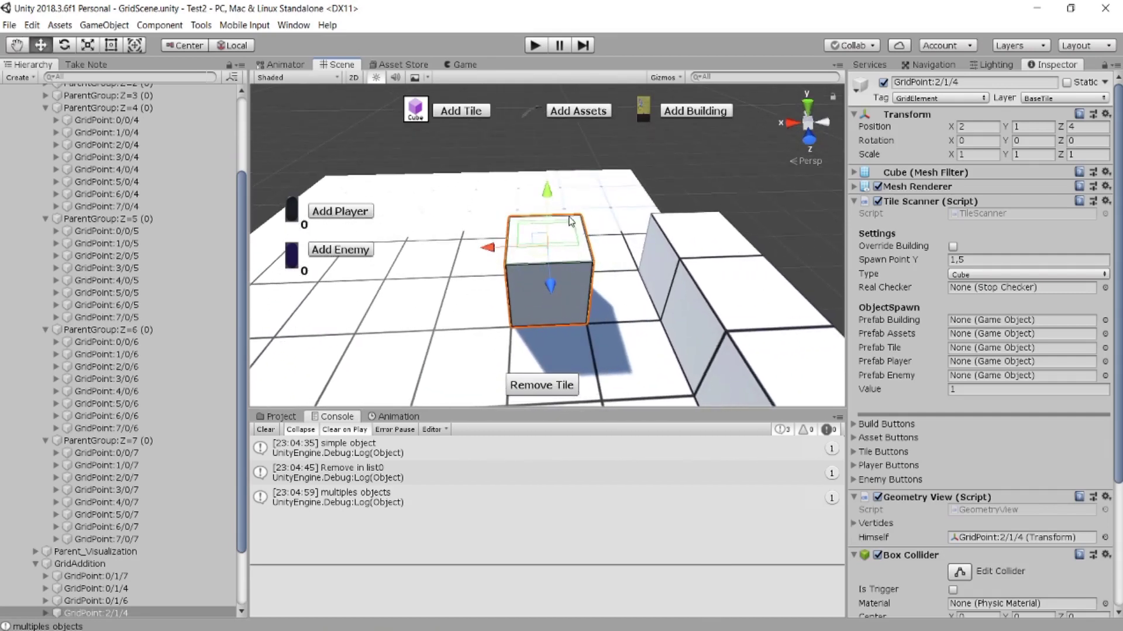
pyautogui.click(586, 113)
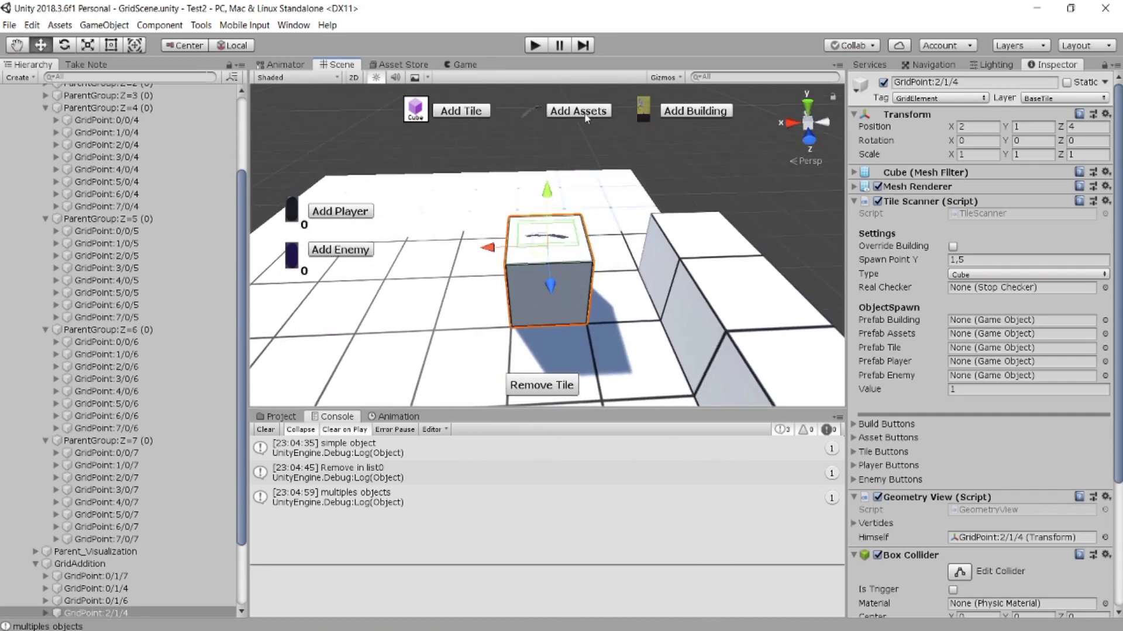
pyautogui.click(714, 240)
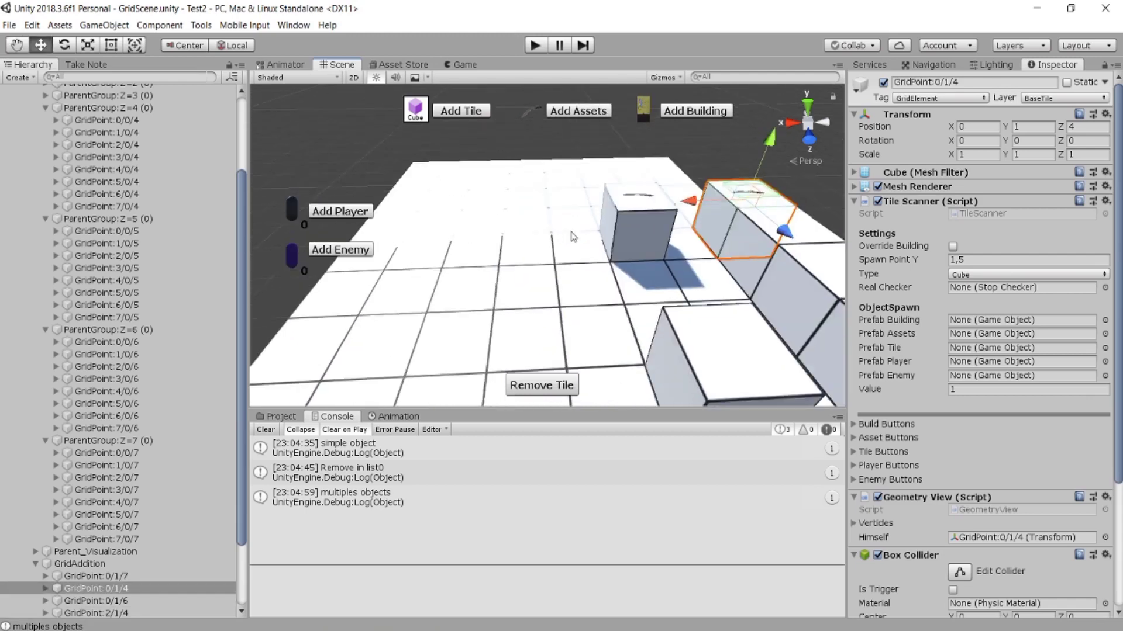
pyautogui.keyDown('alt'); pyautogui.moveTo(600, 234); pyautogui.dragTo(549, 295); pyautogui.keyUp('alt')
pyautogui.click(550, 295)
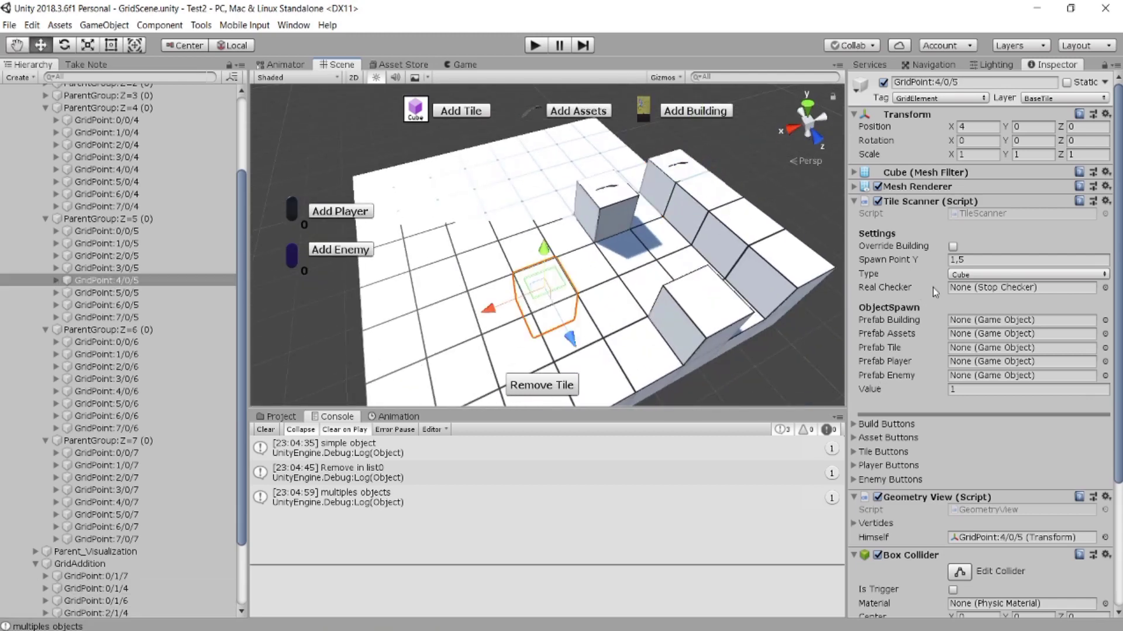
pyautogui.scroll(-3, 924, 318)
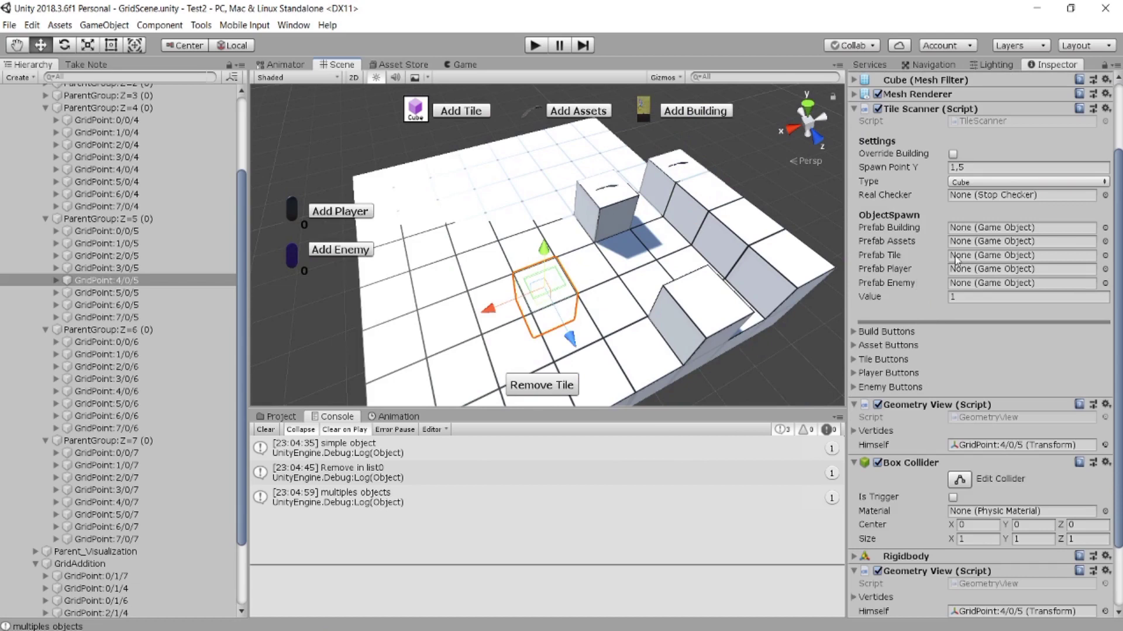
# Assign the MedicBox prefab as the tile asset and place it on floor tile 4/0/5.
pyautogui.click(1105, 242)
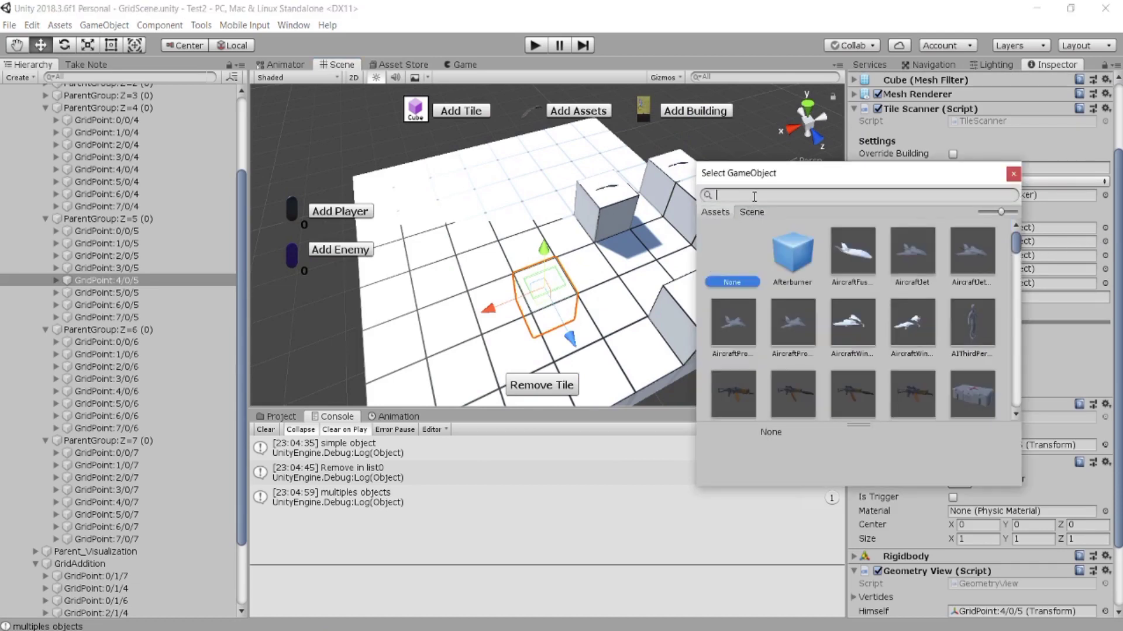
pyautogui.write('medic')
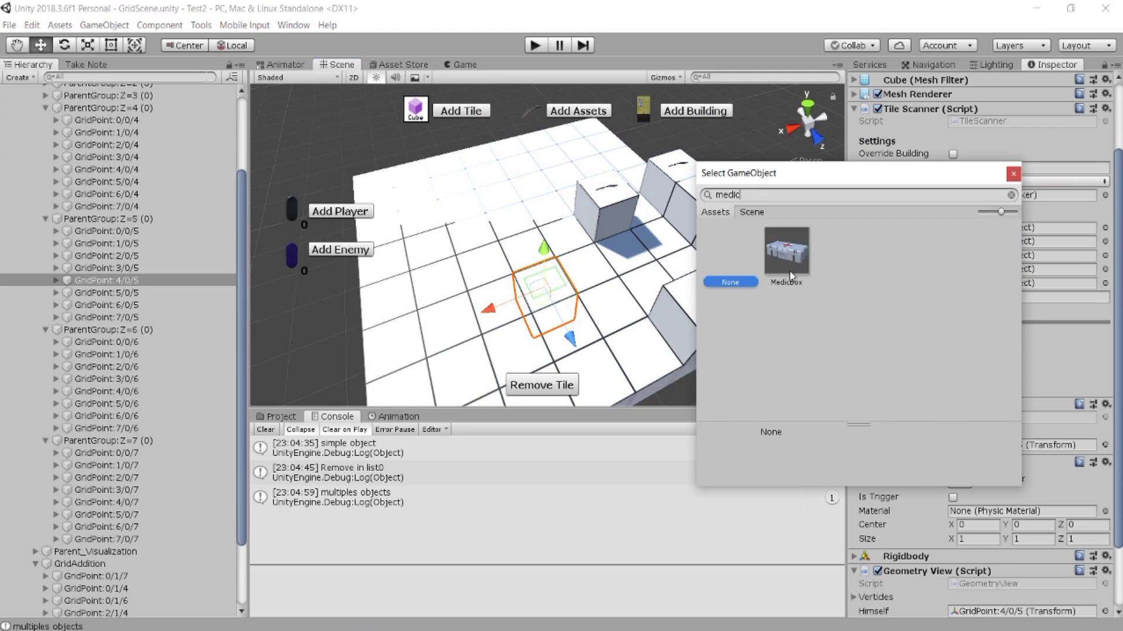
pyautogui.click(789, 269)
pyautogui.doubleClick(788, 269)
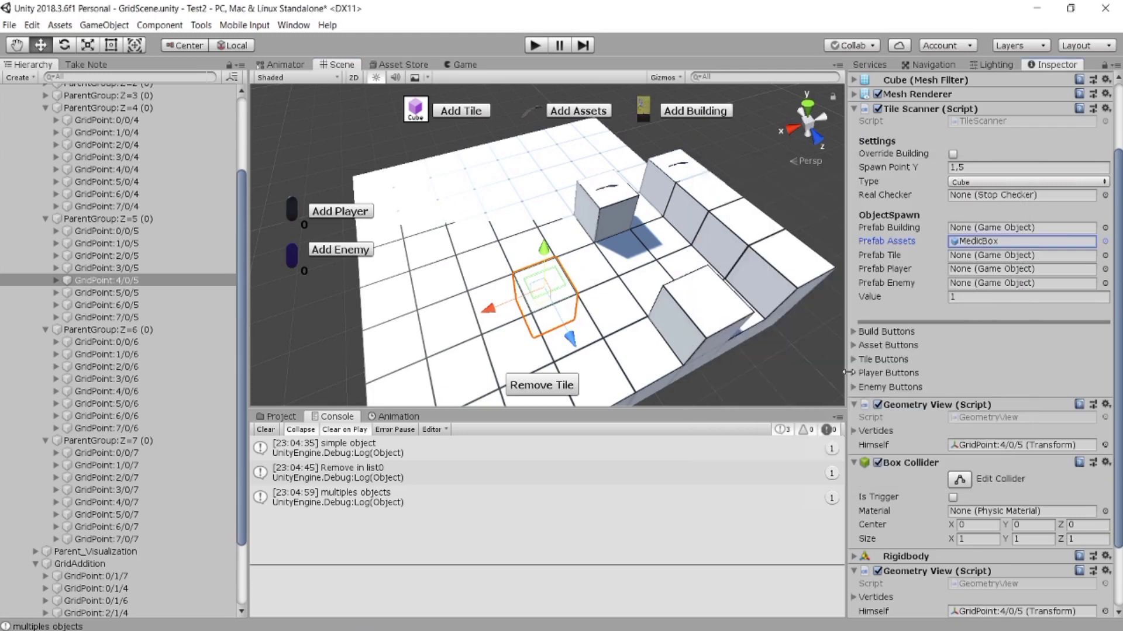
pyautogui.click(854, 345)
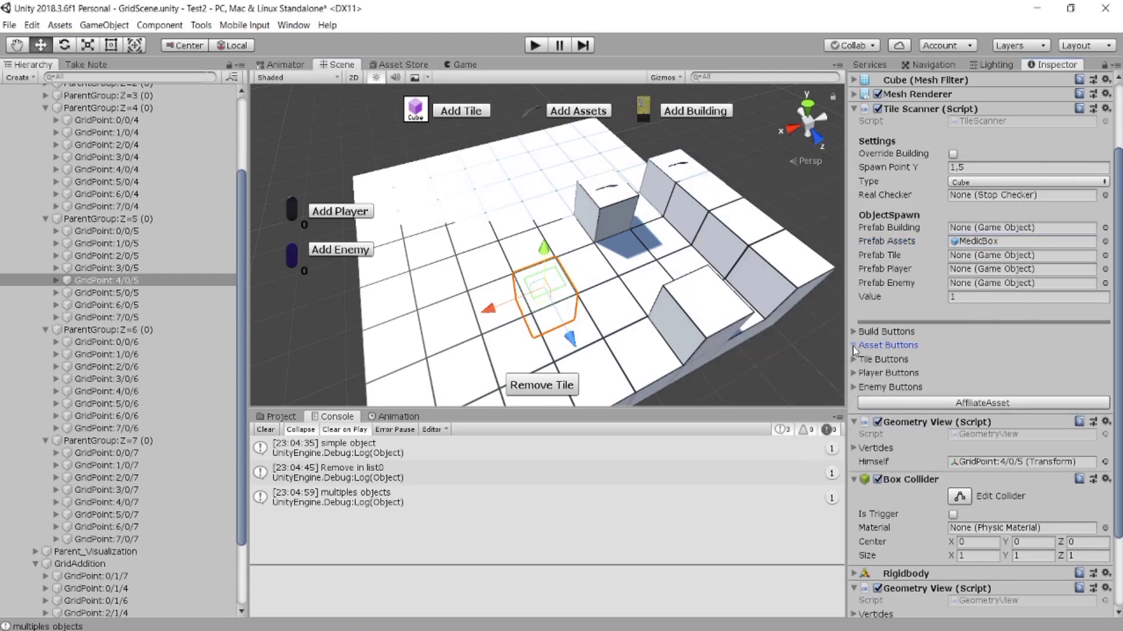
pyautogui.click(953, 404)
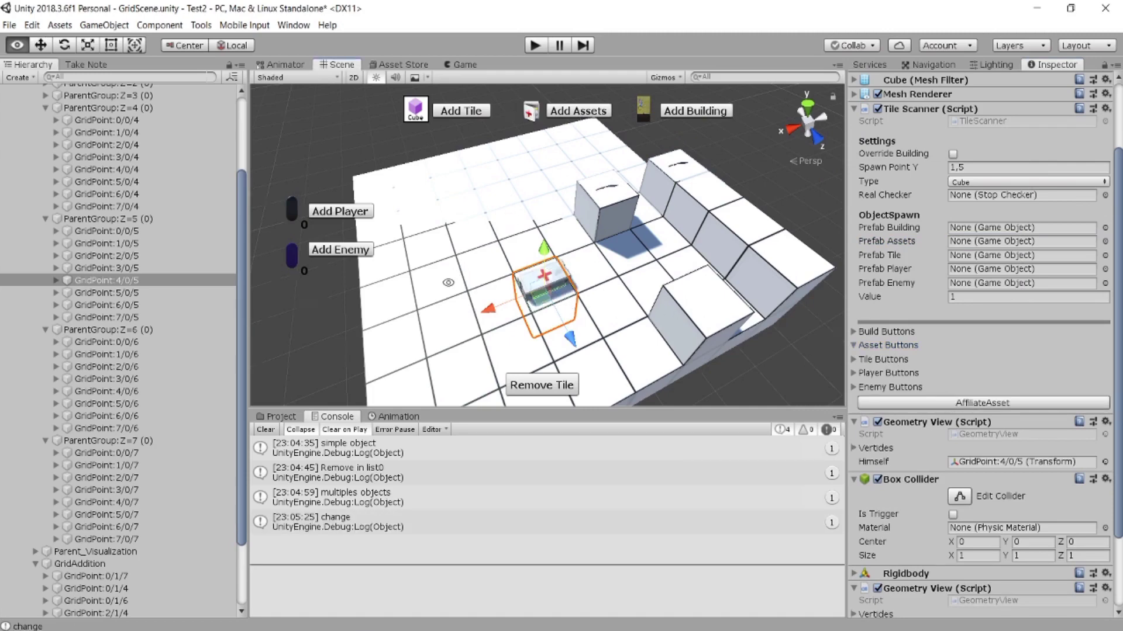
# Select floor tile 4/0/2 in the Scene view to receive a second MedicBox.
pyautogui.keyDown('alt'); pyautogui.moveTo(452, 276); pyautogui.dragTo(529, 276); pyautogui.keyUp('alt')
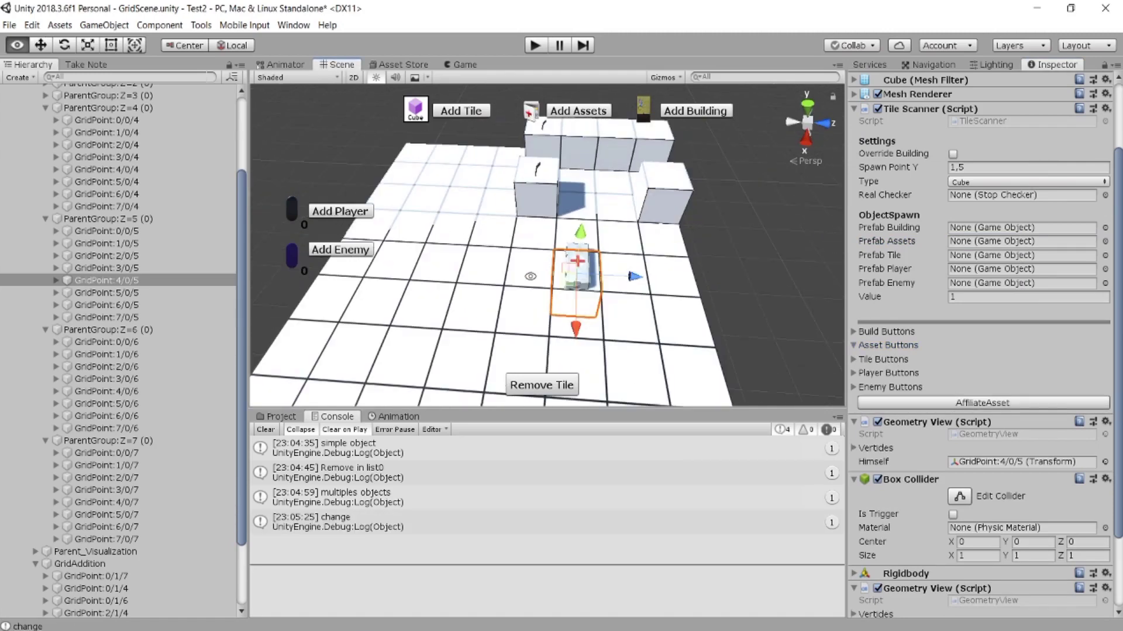
pyautogui.click(447, 275)
pyautogui.moveTo(643, 291)
pyautogui.keyDown('alt'); pyautogui.mouseDown()
pyautogui.moveTo(673, 286)
pyautogui.moveTo(568, 284)
pyautogui.mouseUp(); pyautogui.keyUp('alt')
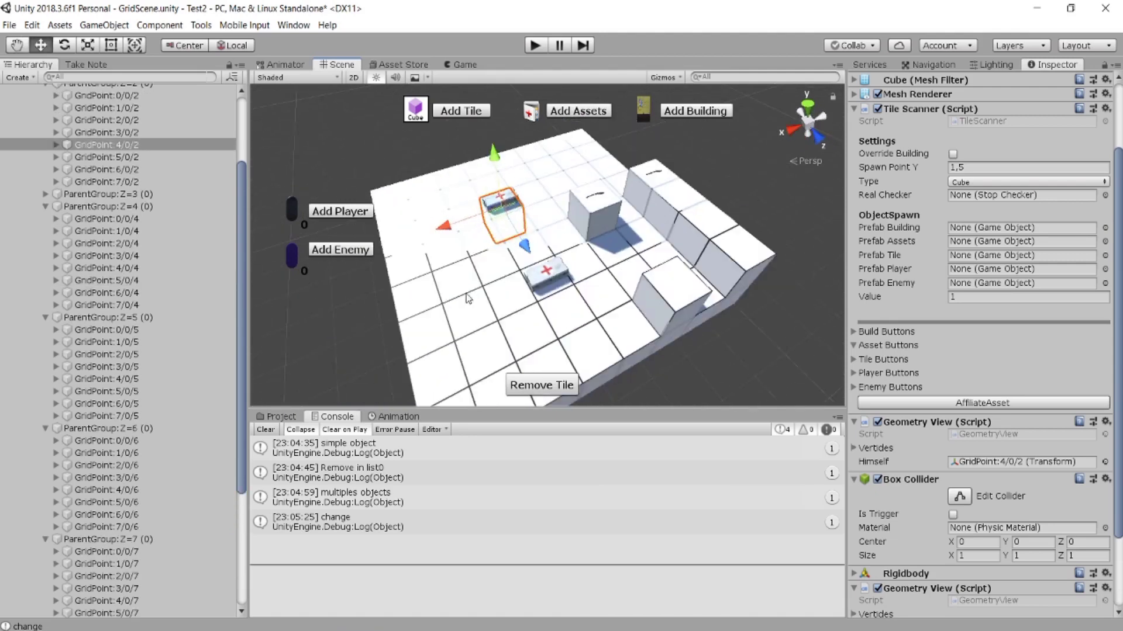
# Select ParentGroup:Z=3 in the Hierarchy and step down through the row groups.
pyautogui.scroll(5, 92, 185)
pyautogui.click(89, 187)
pyautogui.press('Down')
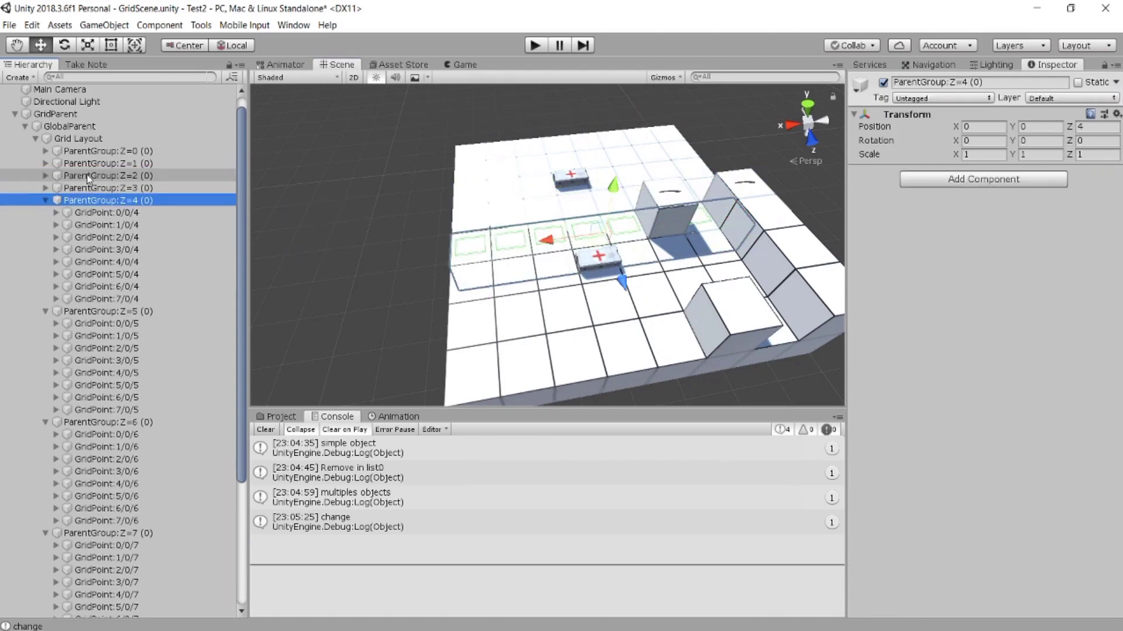
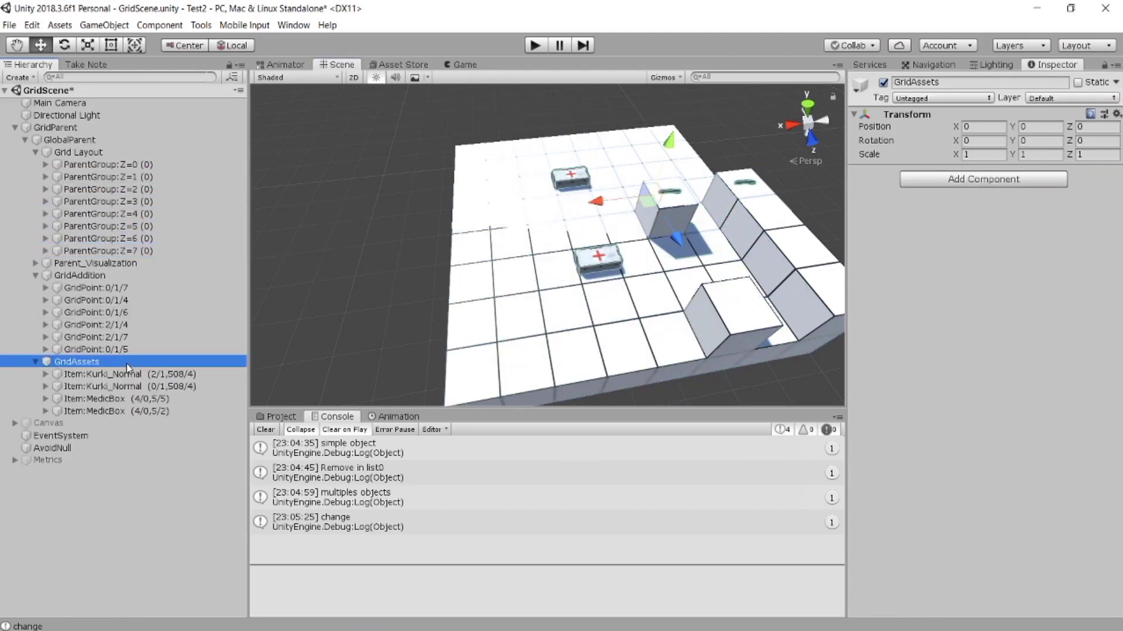
# Add a building to tile 6/0/6, then select tile 4/0/7.
pyautogui.click(499, 331)
pyautogui.click(693, 113)
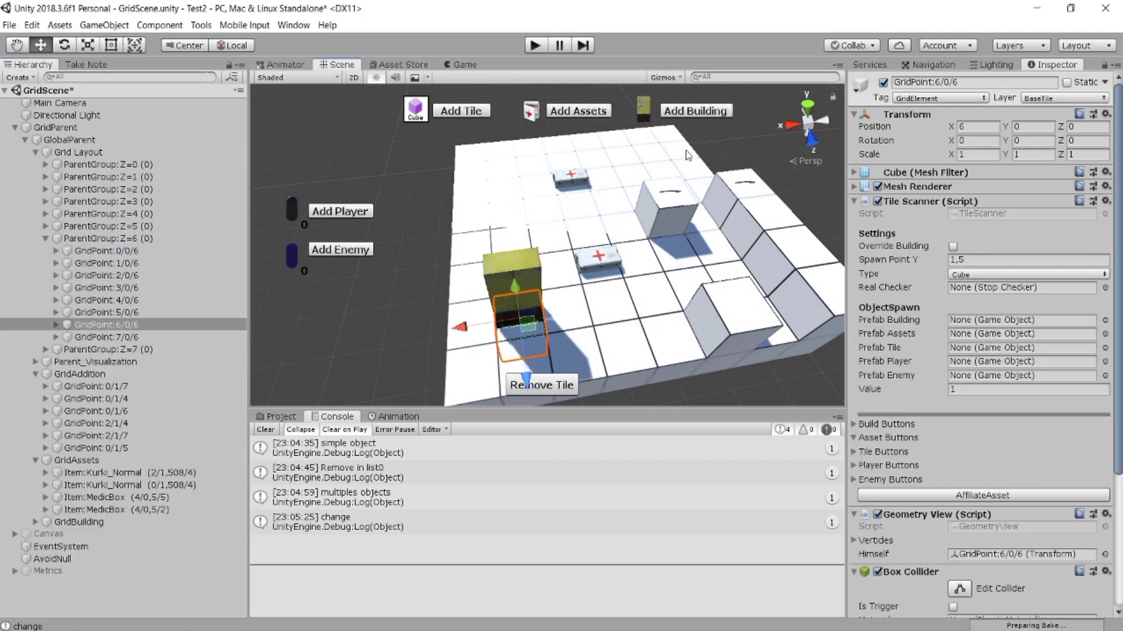
pyautogui.keyDown('alt'); pyautogui.moveTo(661, 290); pyautogui.dragTo(643, 258); pyautogui.keyUp('alt')
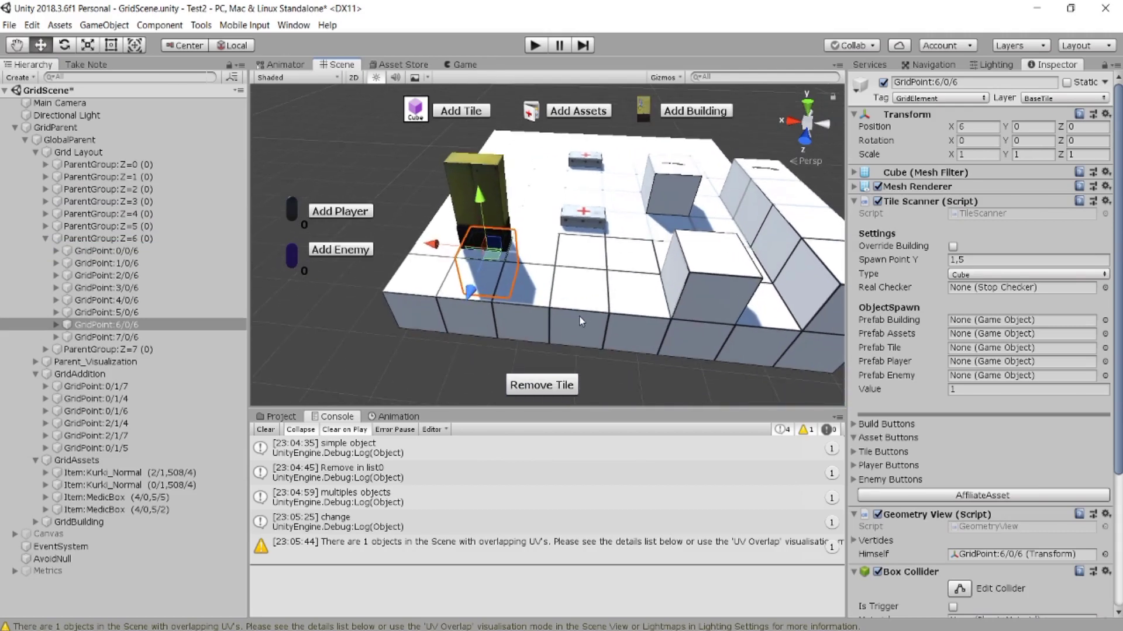
pyautogui.click(580, 317)
# Assign the Barrel prefab as the building and make it the building to place.
pyautogui.scroll(-2, 954, 334)
pyautogui.scroll(-1, 939, 329)
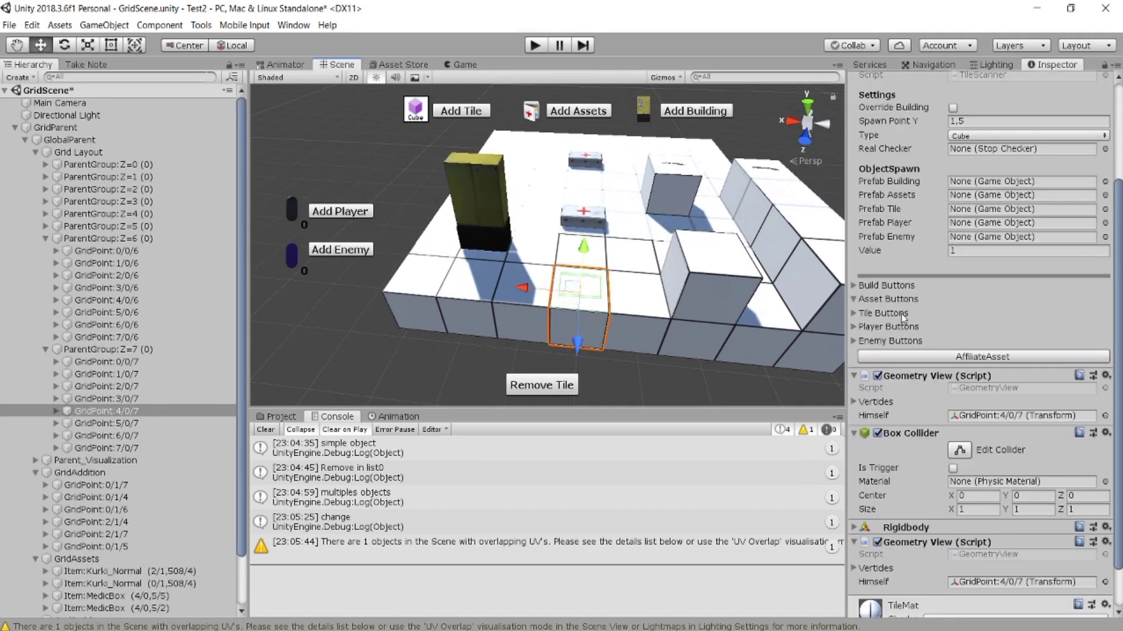
pyautogui.click(856, 300)
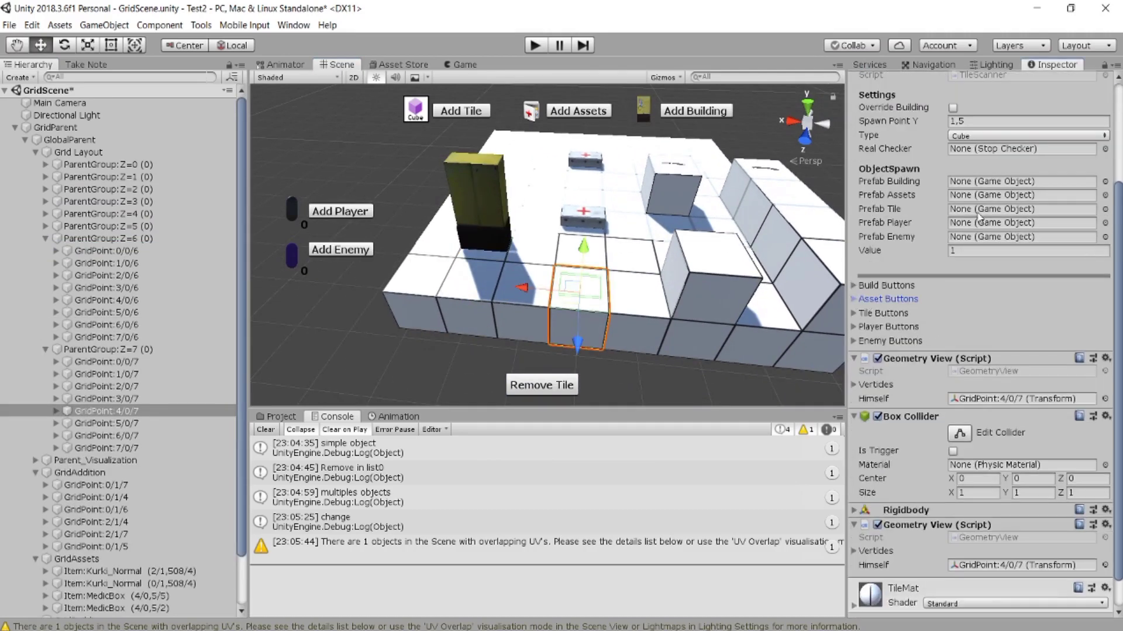
pyautogui.click(1105, 181)
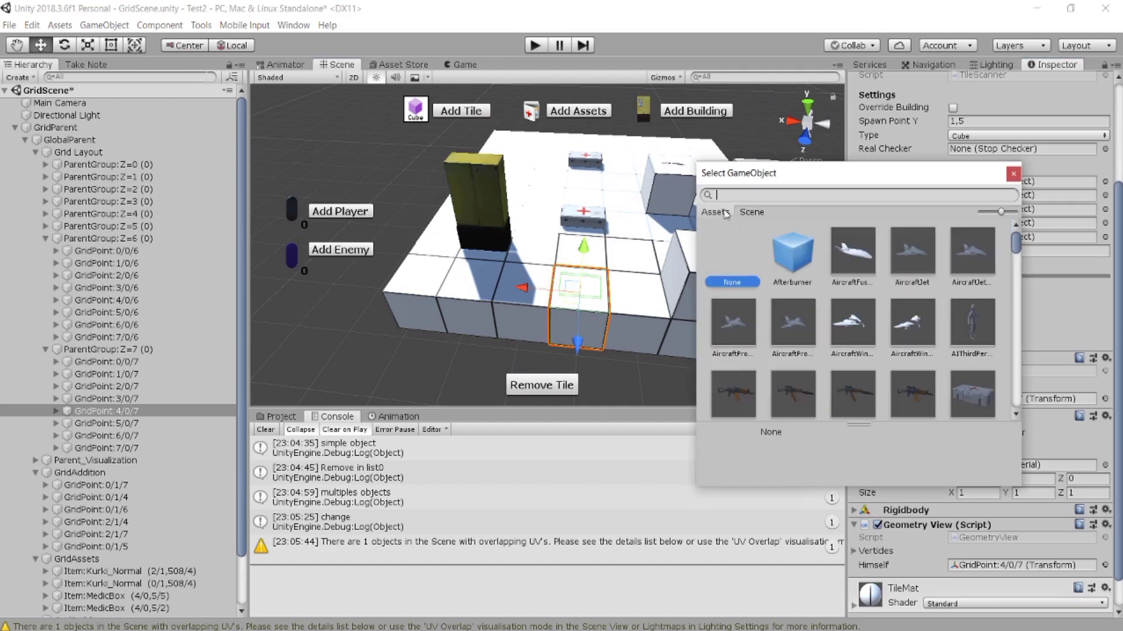
pyautogui.write('barre')
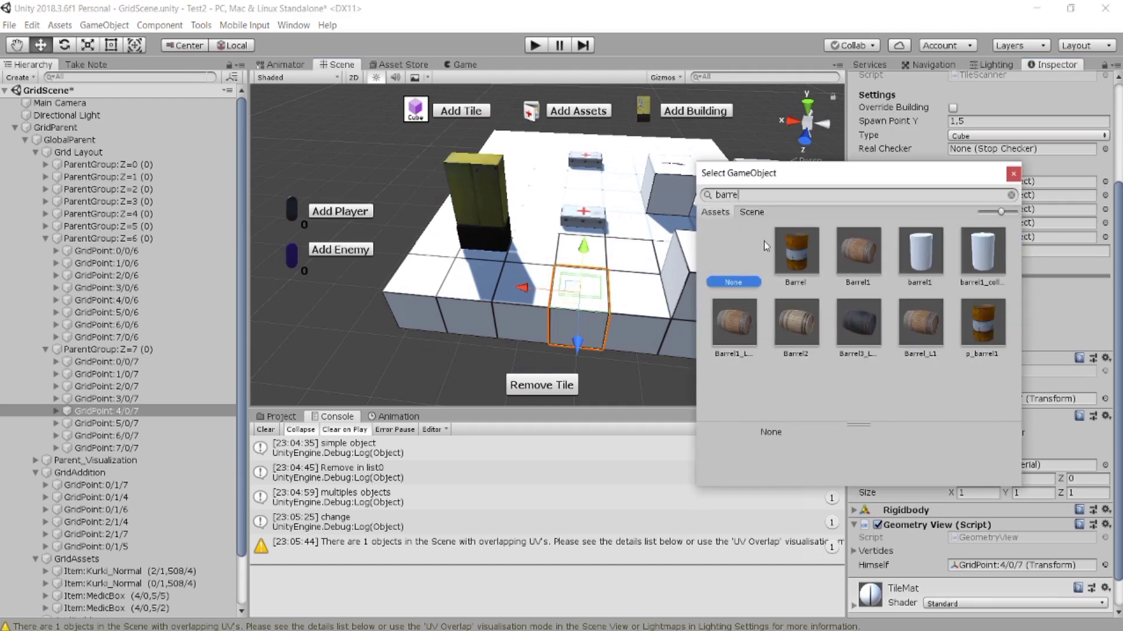
pyautogui.click(809, 278)
pyautogui.doubleClick(807, 277)
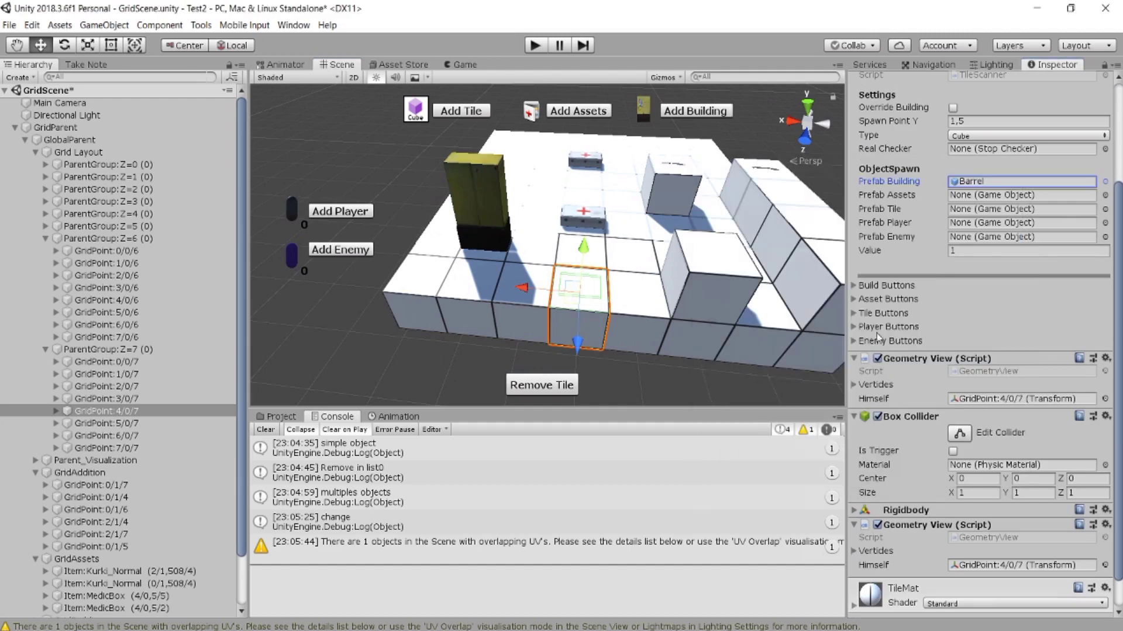
pyautogui.click(854, 286)
pyautogui.click(971, 357)
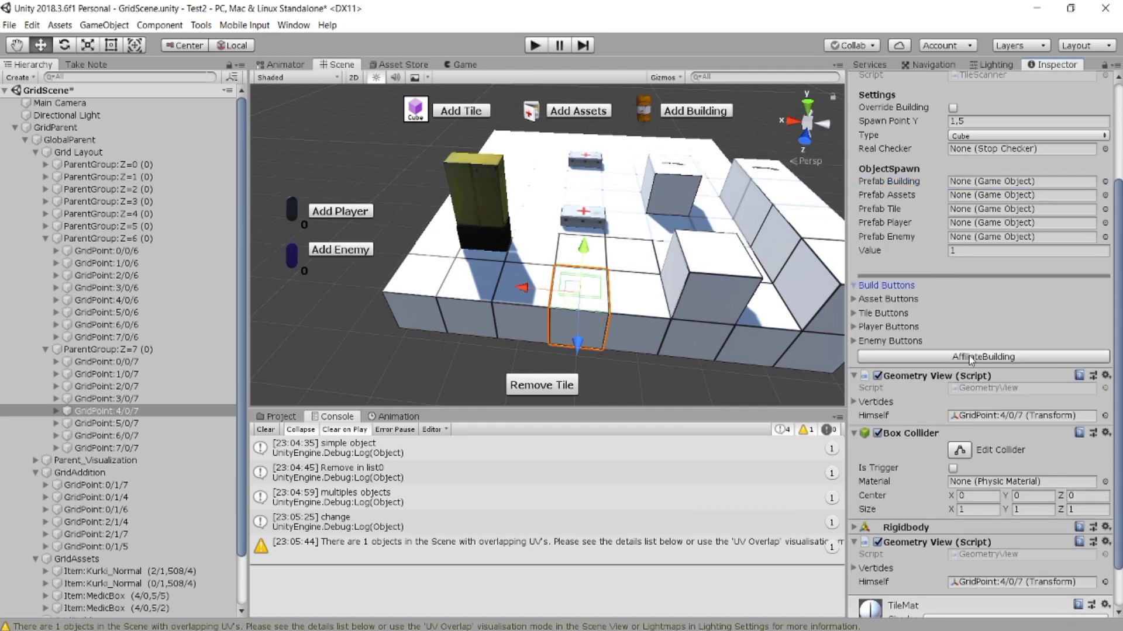
# Clear the console, place a barrel on tile 4/0/7 and select the Building:Barrel entry.
pyautogui.click(265, 430)
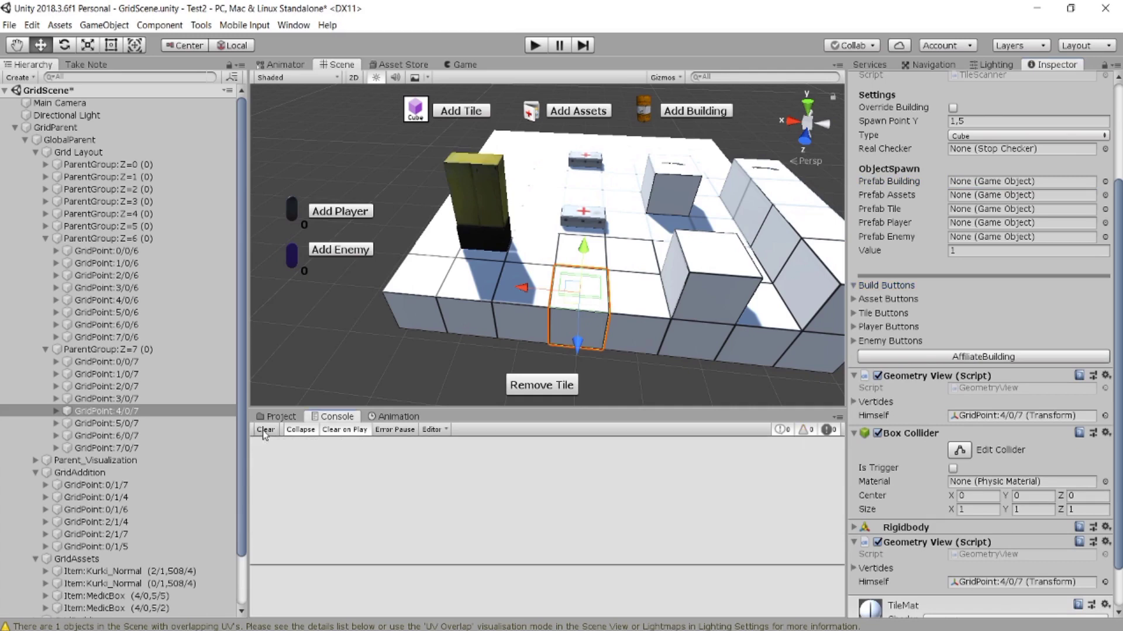
pyautogui.keyDown('alt'); pyautogui.moveTo(503, 301); pyautogui.dragTo(538, 299); pyautogui.keyUp('alt')
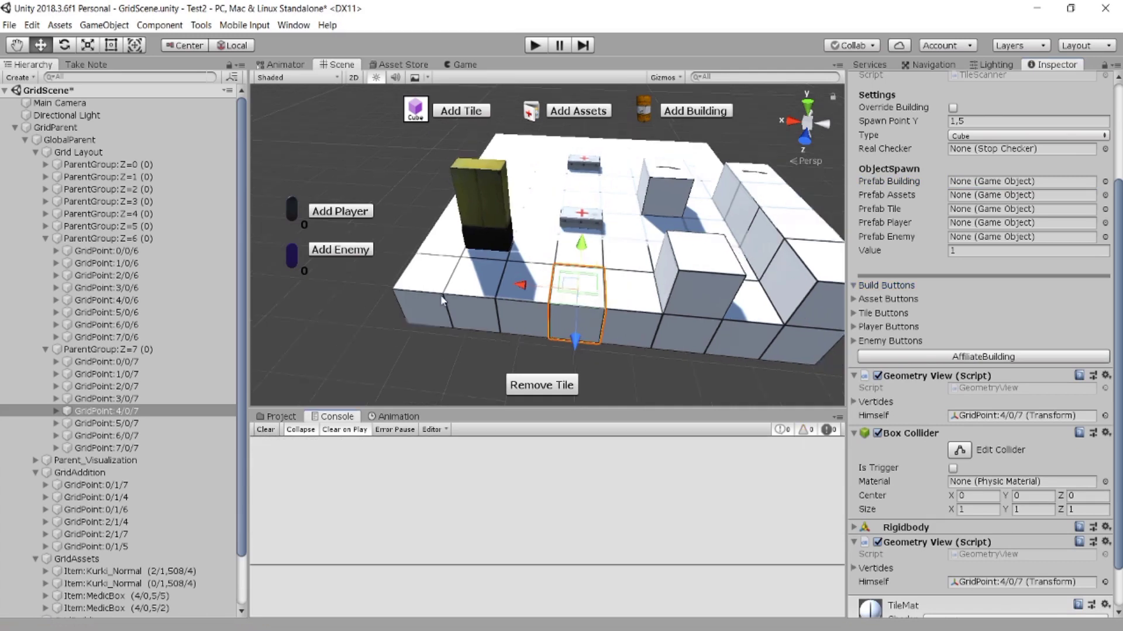
pyautogui.click(696, 117)
pyautogui.click(414, 359)
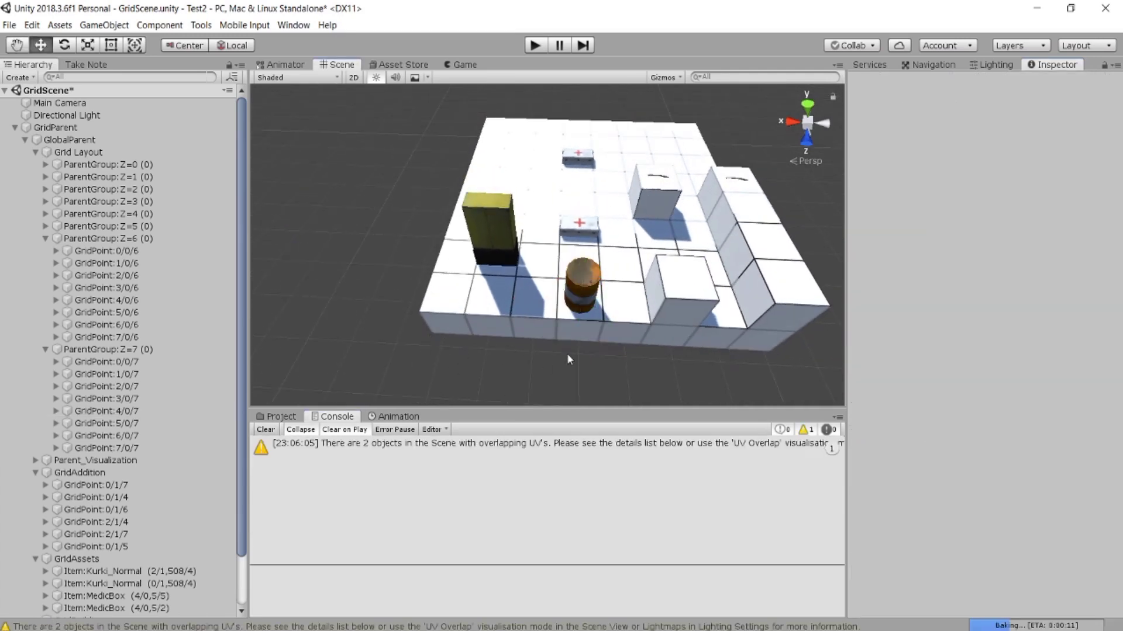
pyautogui.click(570, 292)
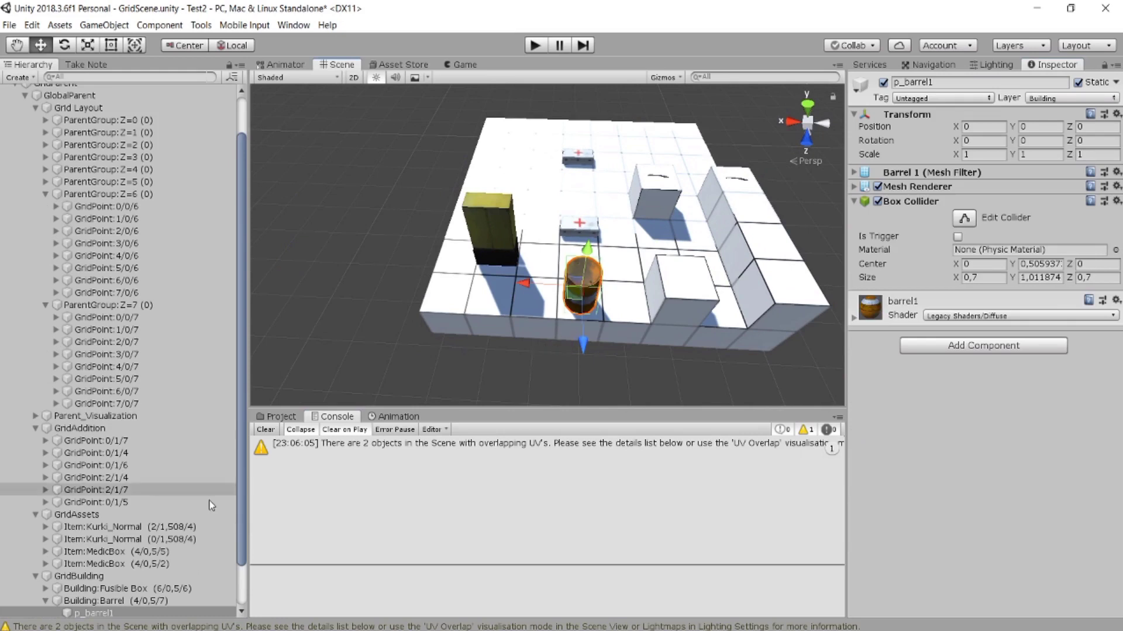
pyautogui.scroll(-2, 160, 517)
pyautogui.click(134, 552)
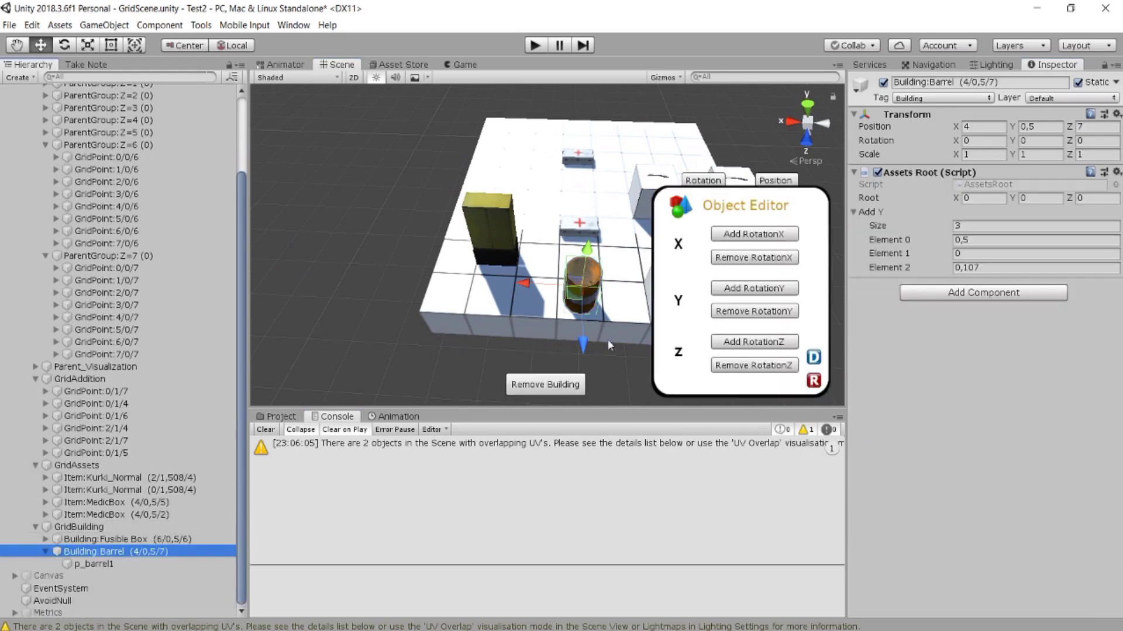
# Move the barrel two cells along X, then remove the building.
pyautogui.moveTo(609, 345); pyautogui.dragTo(535, 295, button='middle')
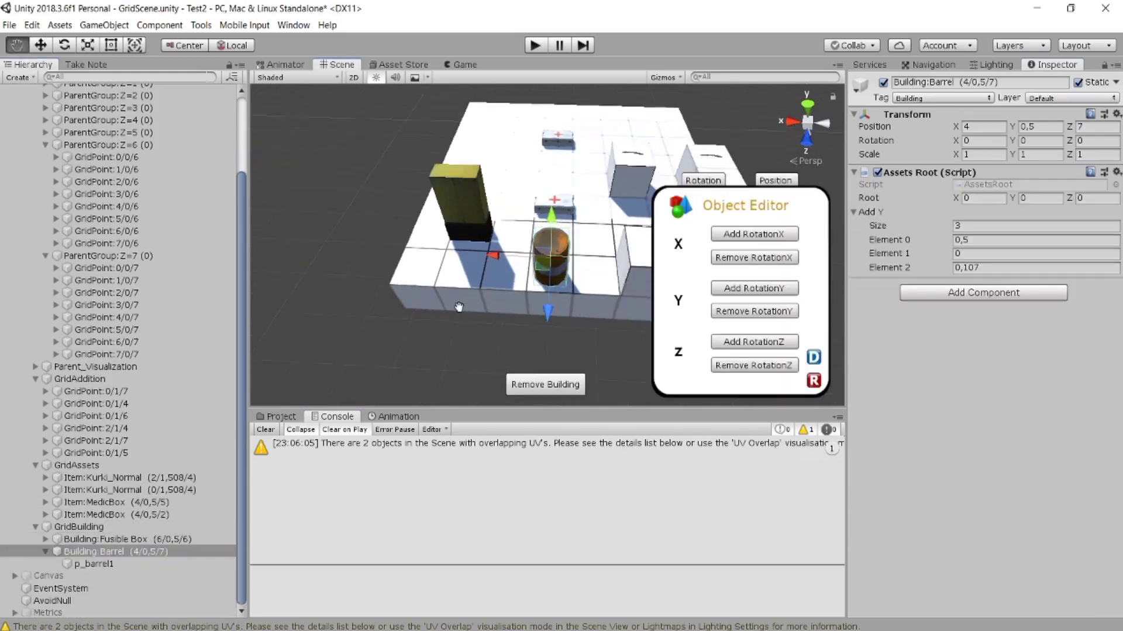
pyautogui.click(780, 181)
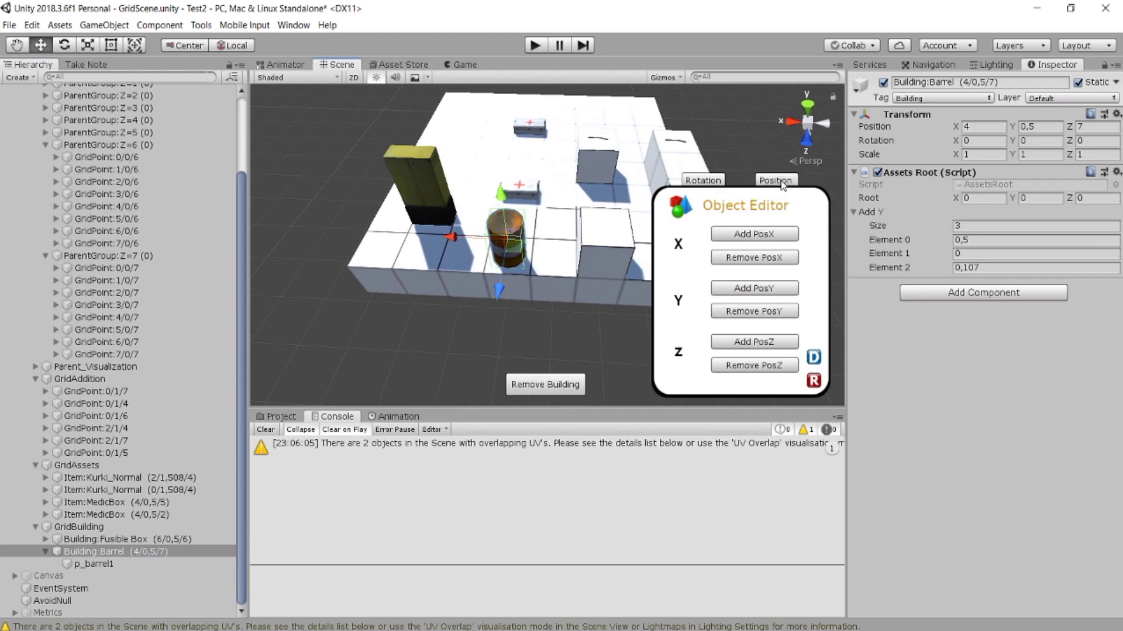
pyautogui.click(754, 235)
pyautogui.click(759, 234)
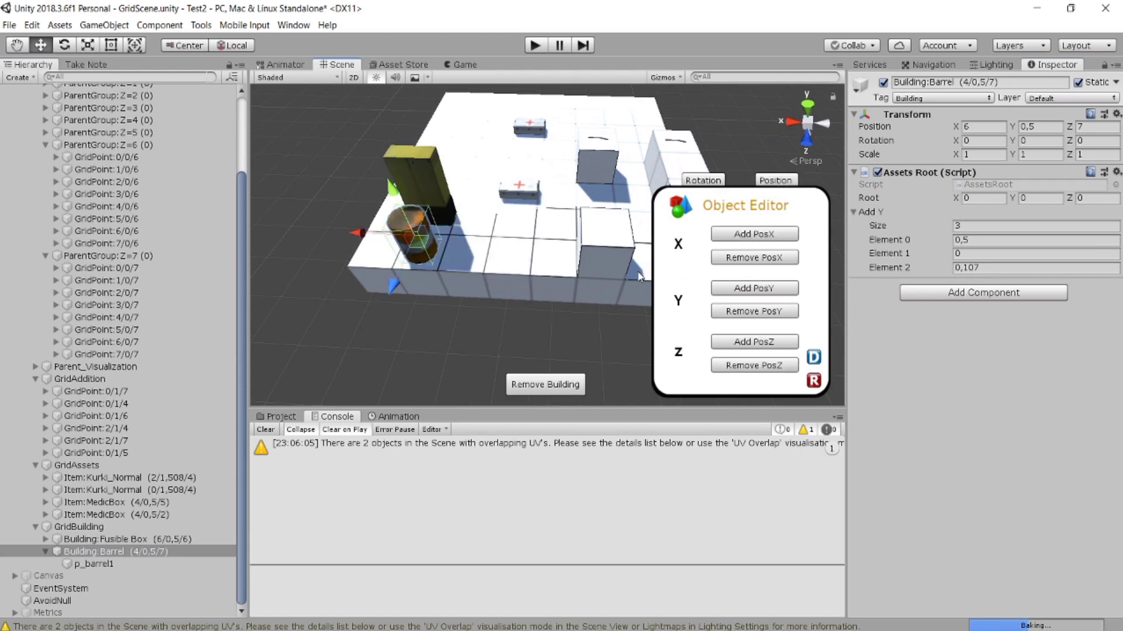
pyautogui.moveTo(552, 283)
pyautogui.keyDown('alt'); pyautogui.mouseDown()
pyautogui.moveTo(471, 266)
pyautogui.moveTo(561, 247)
pyautogui.moveTo(544, 235)
pyautogui.mouseUp(); pyautogui.keyUp('alt')
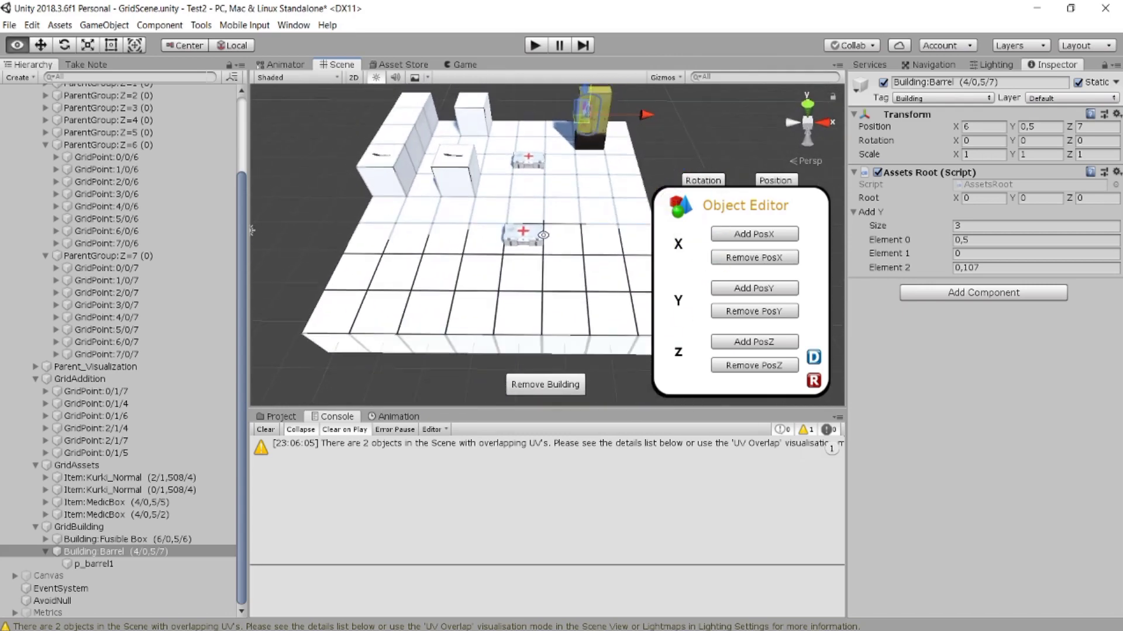
pyautogui.click(566, 390)
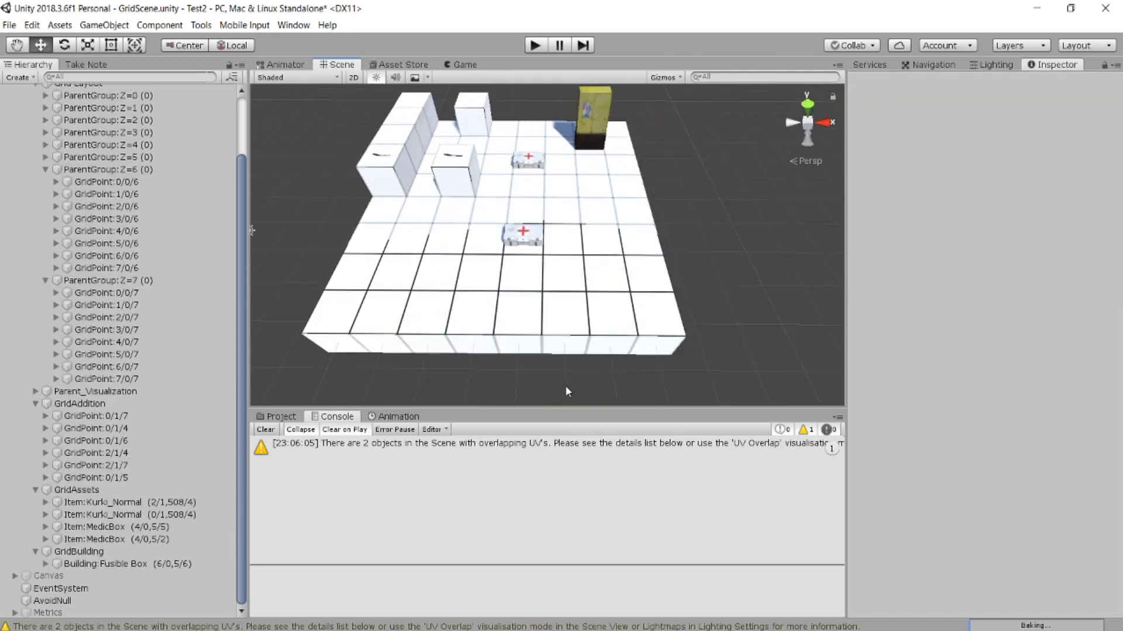
# Add a player capsule on tile 6/0/1 and an enemy capsule on tile 2/0/0.
pyautogui.click(605, 281)
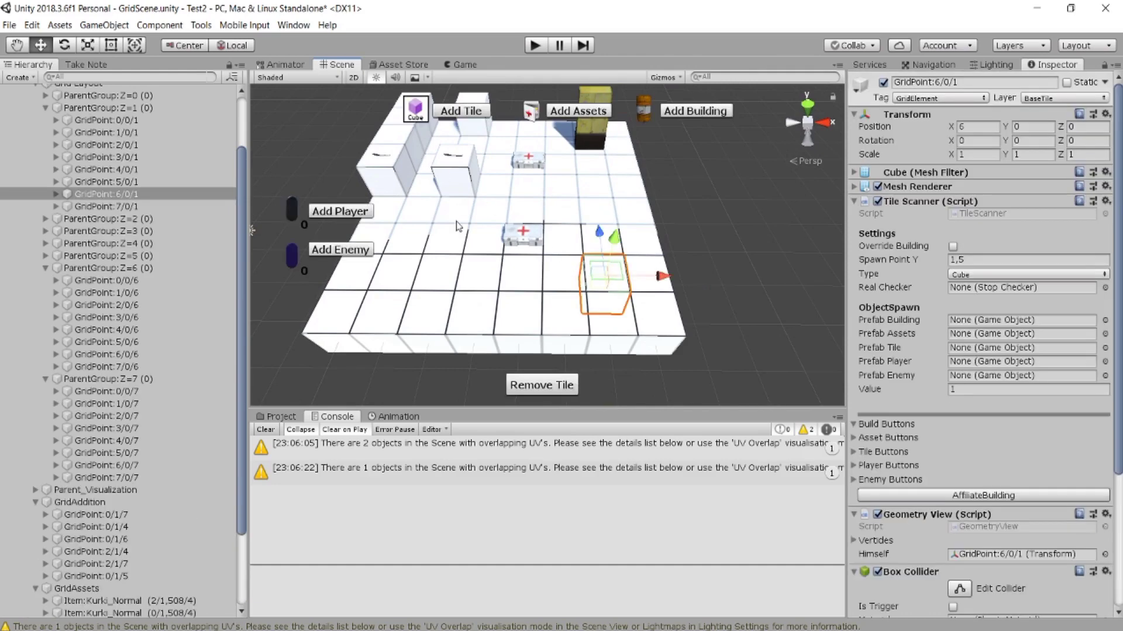
pyautogui.click(365, 213)
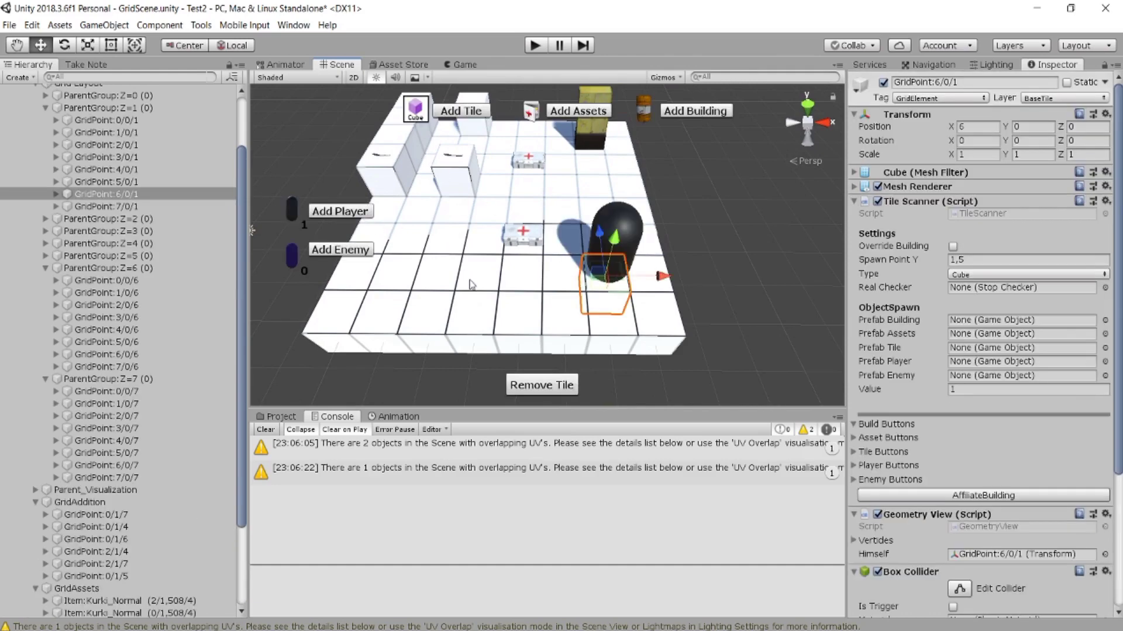
pyautogui.moveTo(463, 283); pyautogui.dragTo(503, 293, button='middle')
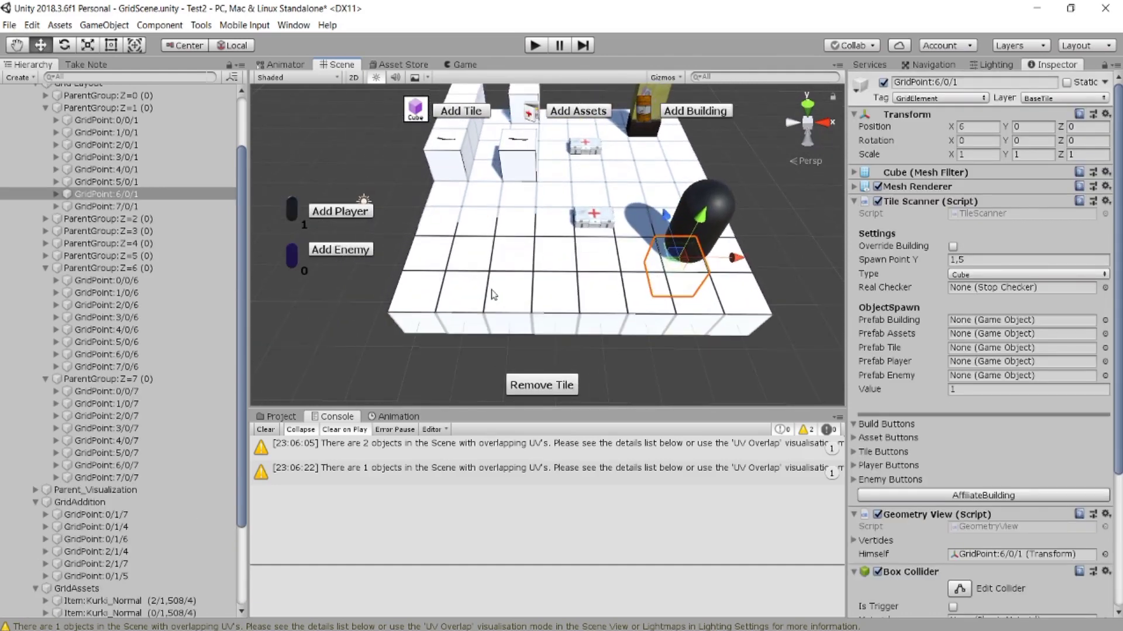
pyautogui.click(507, 294)
pyautogui.click(370, 253)
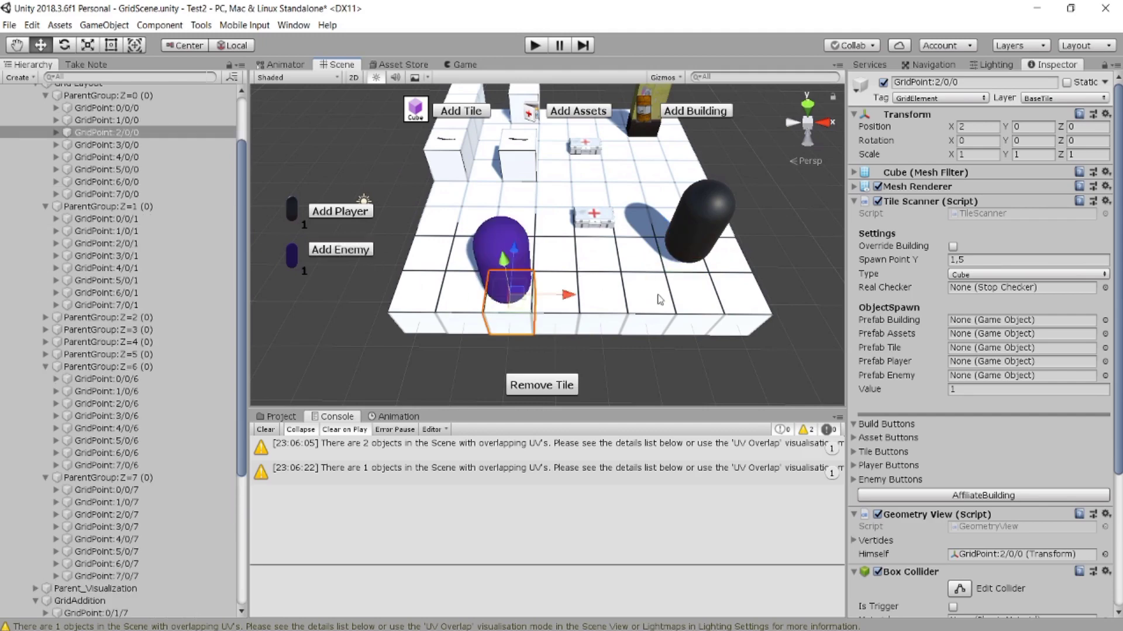
# Add a player capsule on tile 5/0/0 and select GridParent in the Hierarchy.
pyautogui.click(639, 305)
pyautogui.click(358, 213)
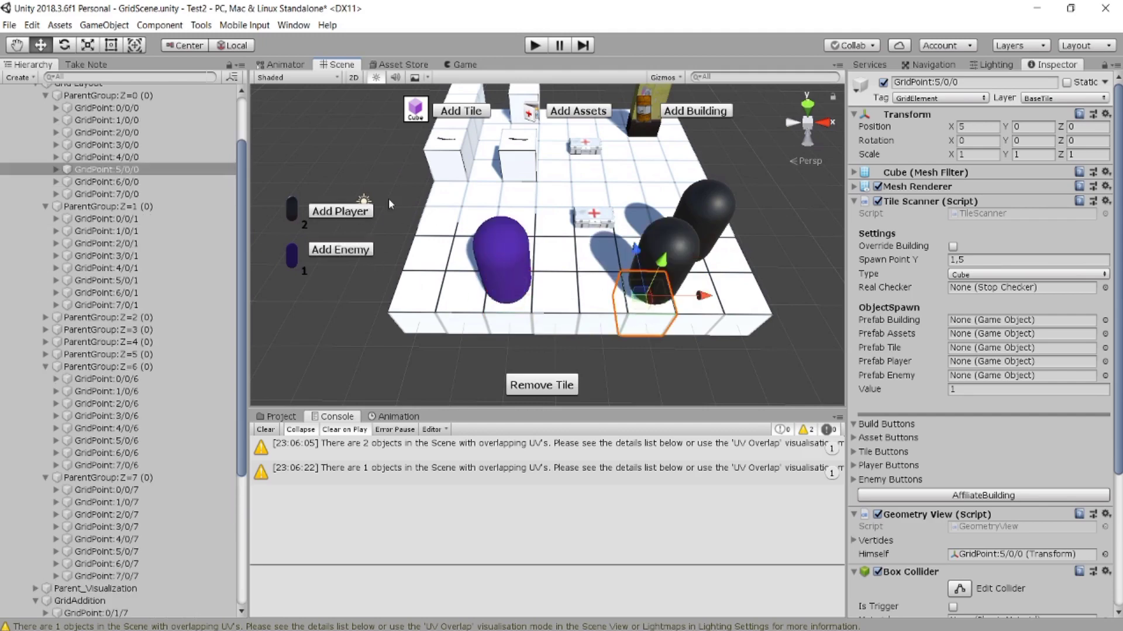
pyautogui.scroll(3, 117, 351)
pyautogui.doubleClick(55, 127)
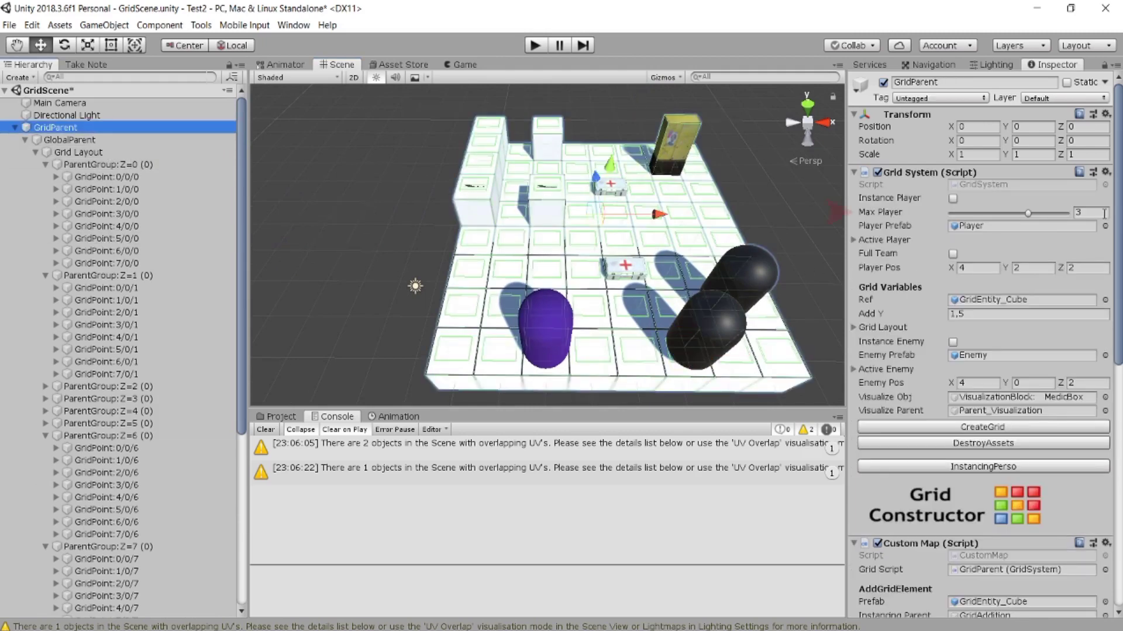
# Add a third player capsule on tile 1/0/2 and clear the console.
pyautogui.click(510, 275)
pyautogui.click(353, 213)
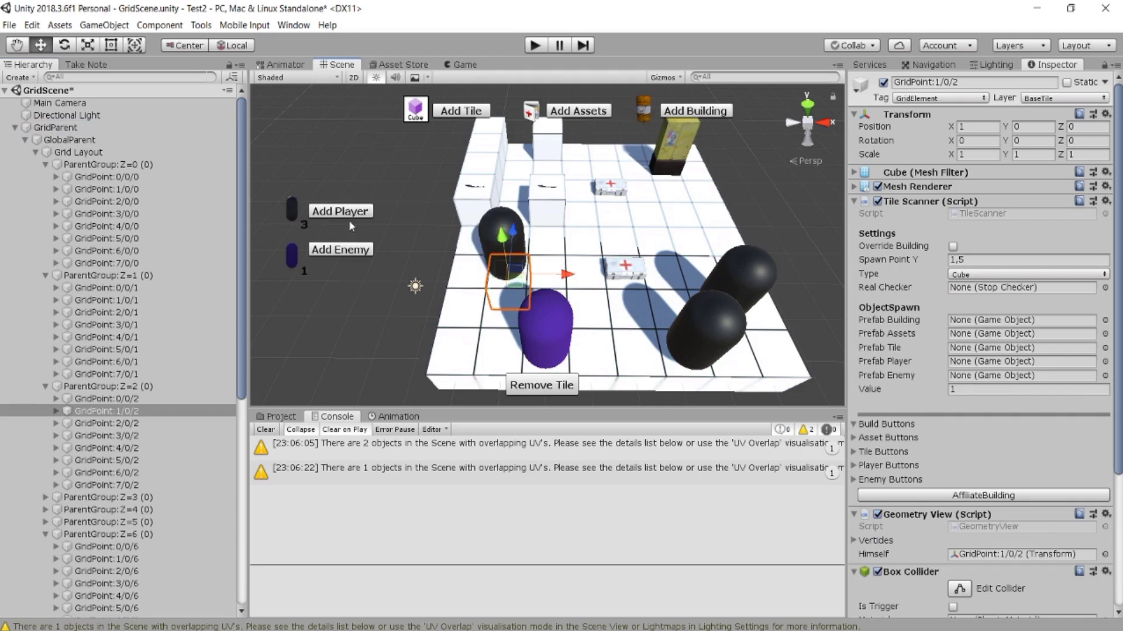
pyautogui.click(274, 431)
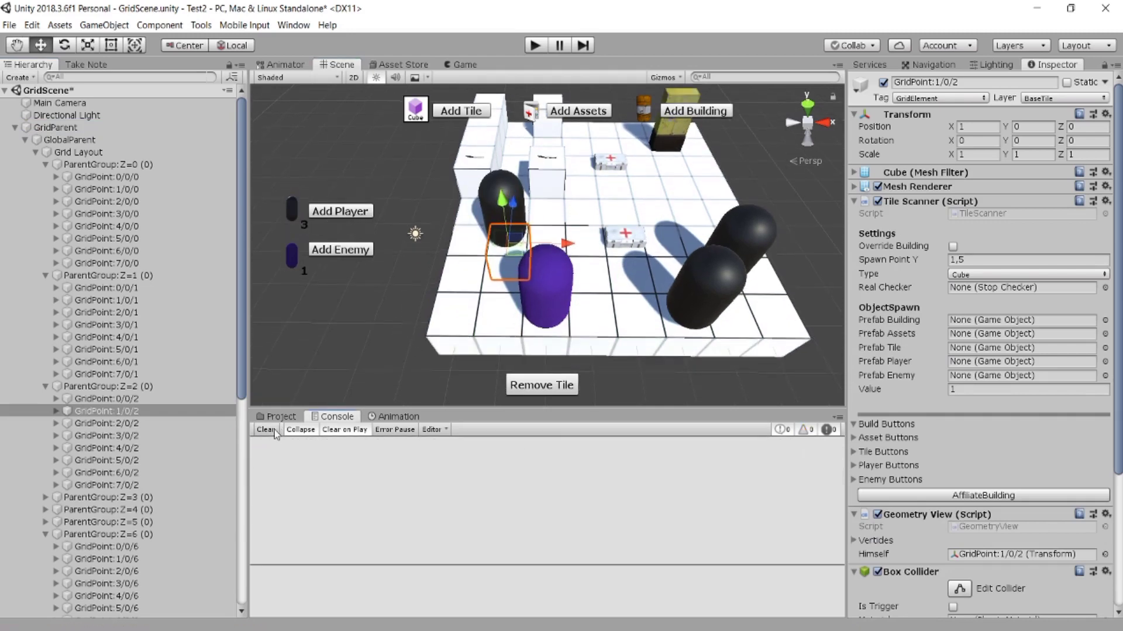
# Try a fourth player on tile 0/0/0, clear the team-full error, and select the 1/0/2 player.
pyautogui.click(448, 339)
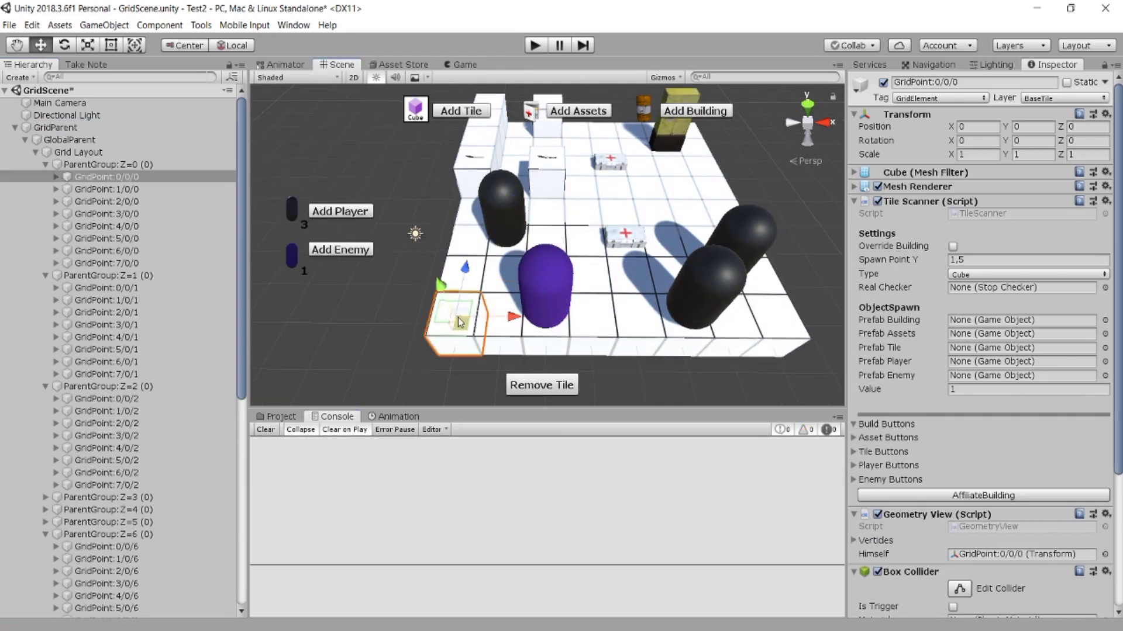
pyautogui.click(363, 217)
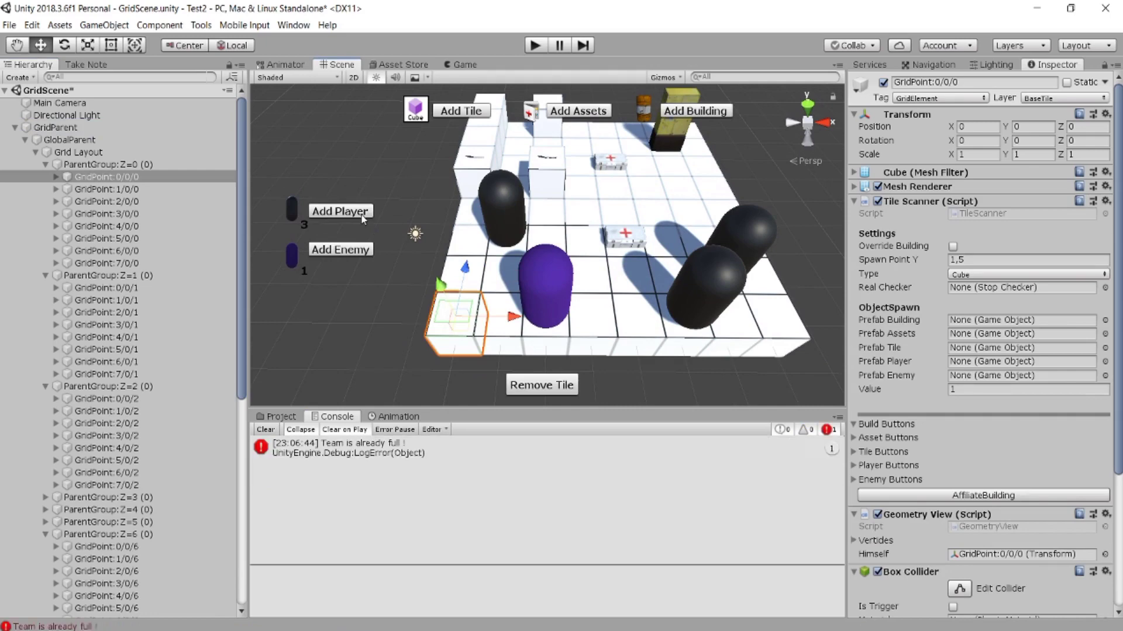
pyautogui.click(266, 430)
pyautogui.click(508, 221)
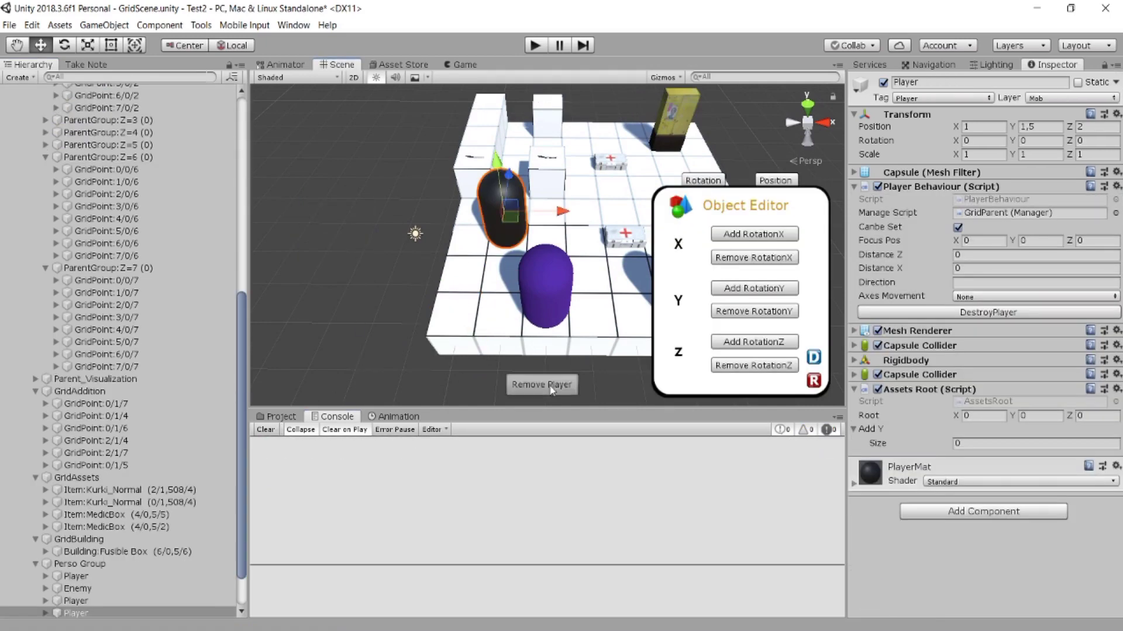
# Remove the player capsules on tiles 1/0/2 and 5/0/0.
pyautogui.click(542, 384)
pyautogui.moveTo(463, 342); pyautogui.dragTo(413, 322, button='middle')
pyautogui.click(614, 282)
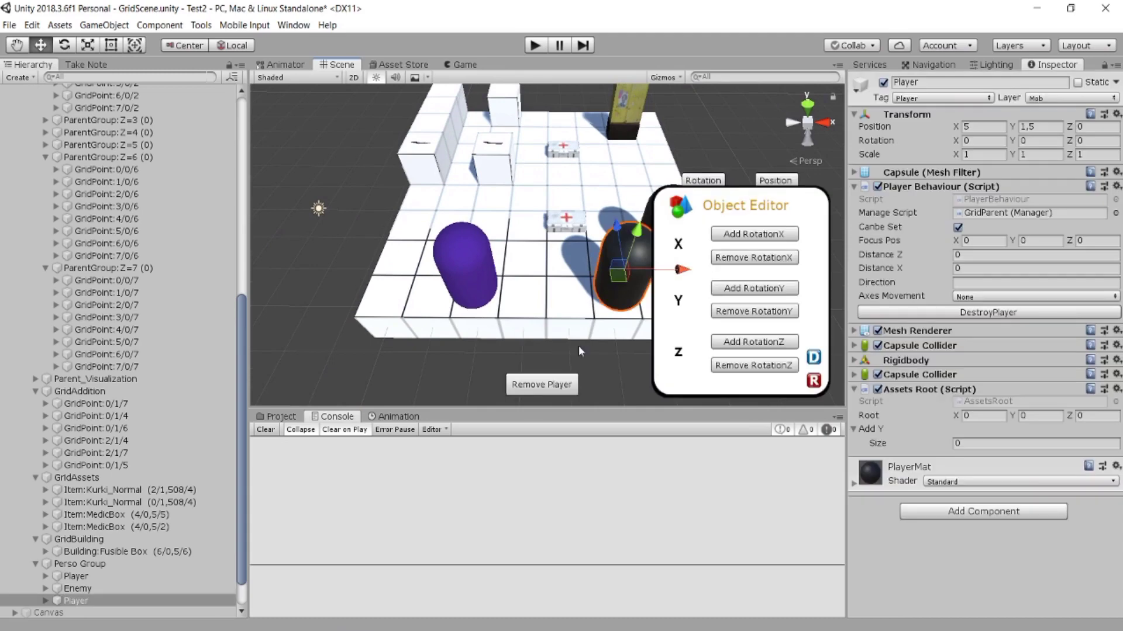
pyautogui.click(559, 386)
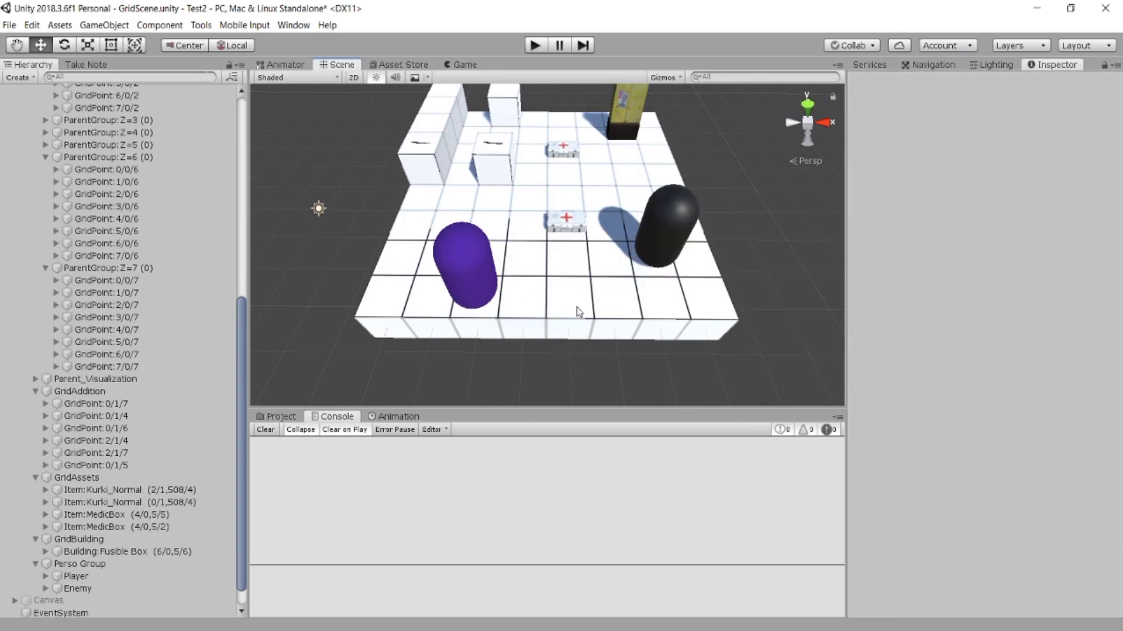
# Try adding an enemy on occupied tile 2/0/0, clear the error, and select tile 1/0/2.
pyautogui.click(469, 285)
pyautogui.click(489, 325)
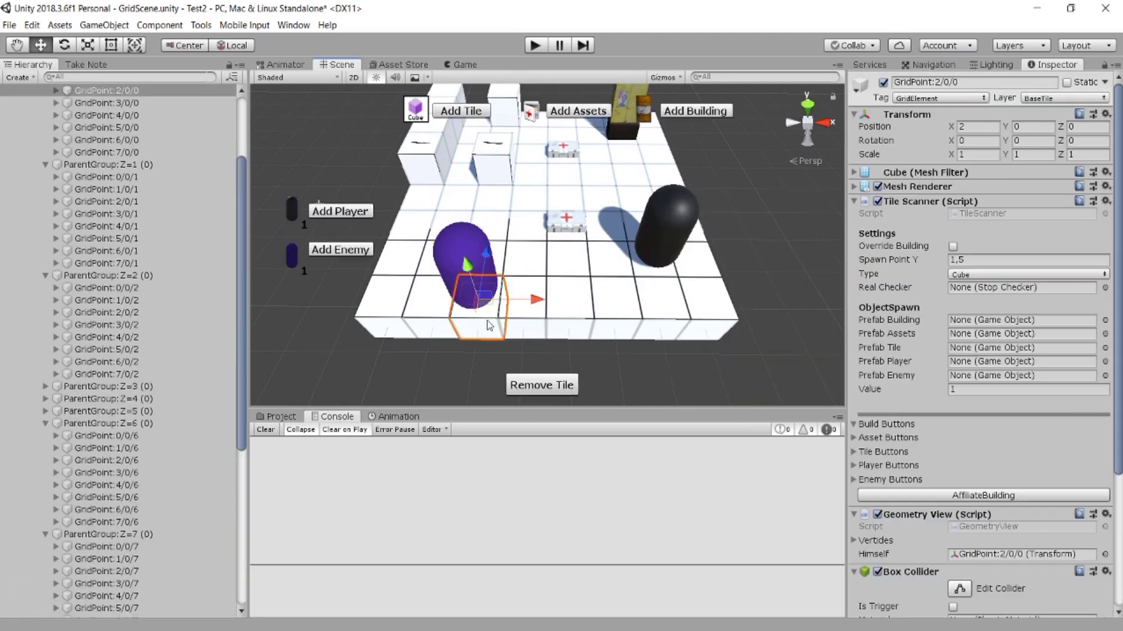
pyautogui.click(363, 256)
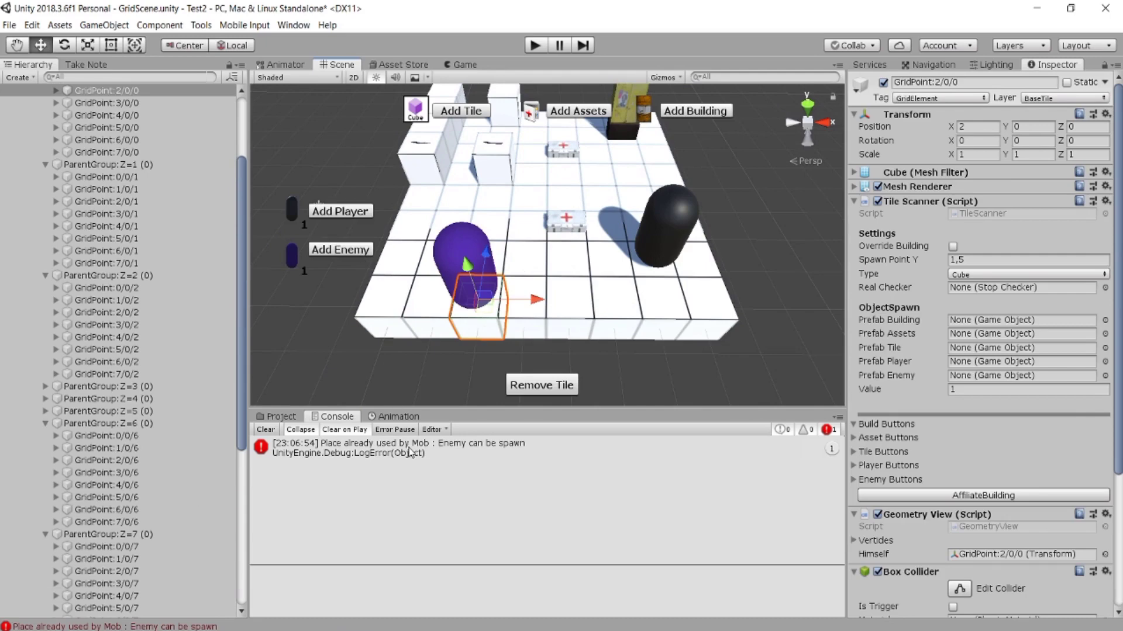
pyautogui.click(259, 429)
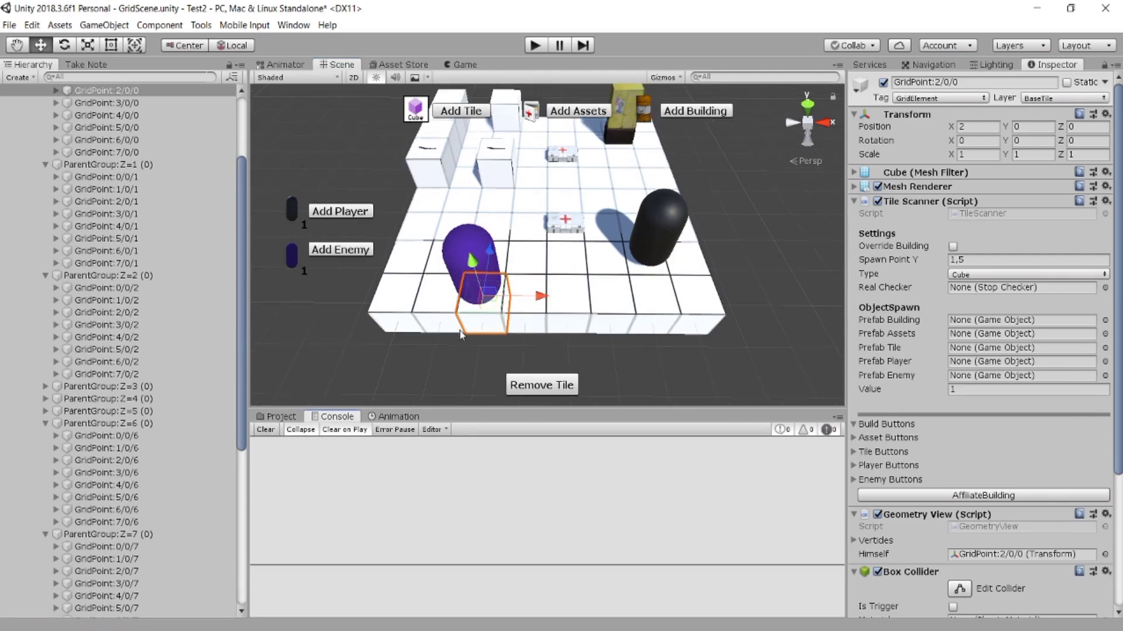
pyautogui.moveTo(407, 240); pyautogui.dragTo(571, 258, button='middle')
pyautogui.click(571, 258)
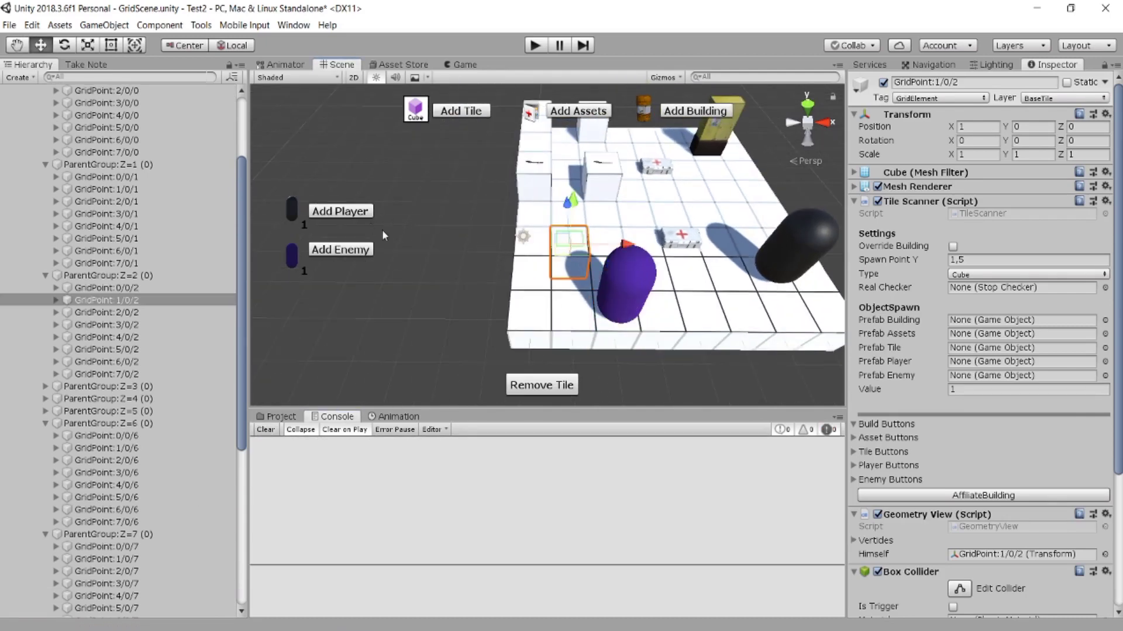
pyautogui.moveTo(699, 360); pyautogui.dragTo(646, 351, button='middle')
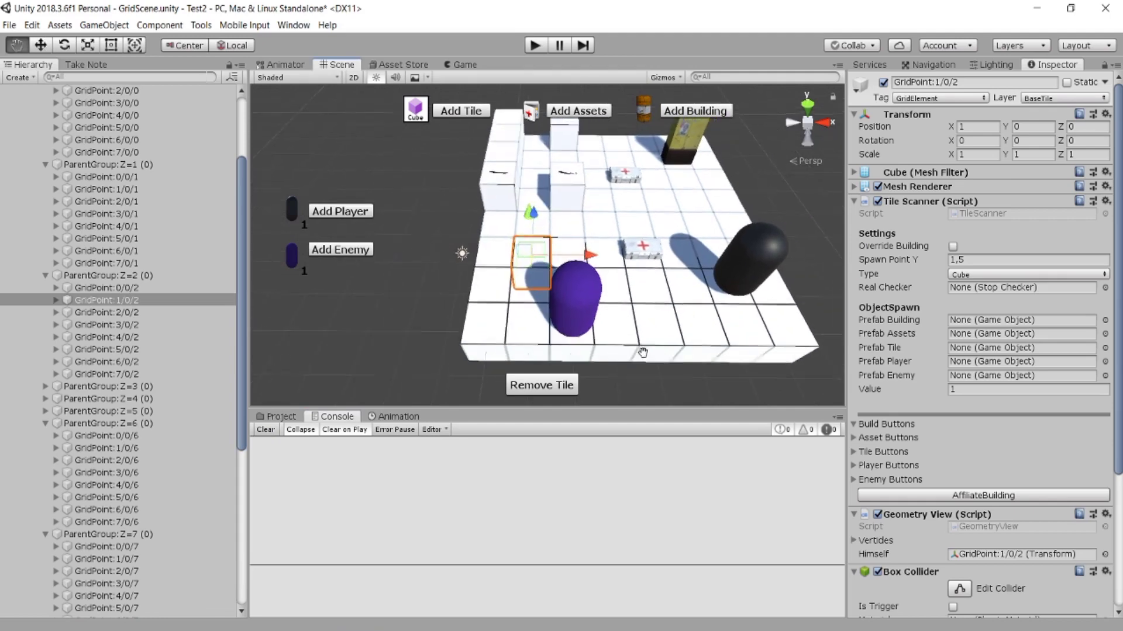
# Run the level in Play mode, pause to orbit the grid, click a board tile, then stop playing.
pyautogui.click(537, 46)
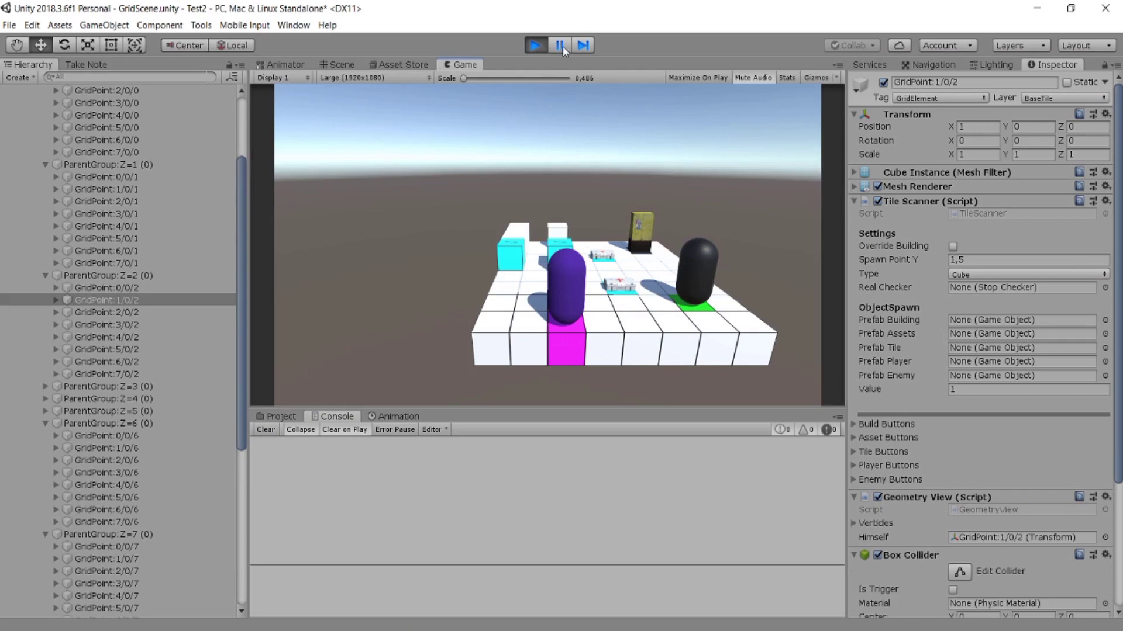
pyautogui.click(563, 46)
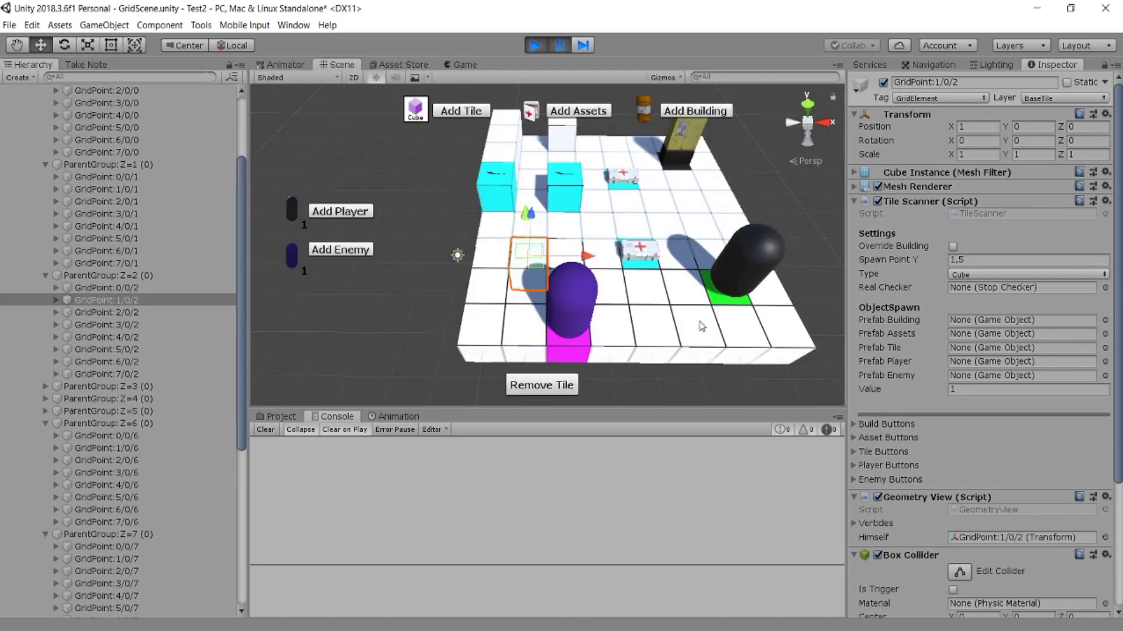
pyautogui.moveTo(701, 327)
pyautogui.keyDown('alt'); pyautogui.mouseDown()
pyautogui.moveTo(562, 322)
pyautogui.moveTo(536, 298)
pyautogui.moveTo(497, 219)
pyautogui.moveTo(678, 195)
pyautogui.moveTo(560, 290)
pyautogui.moveTo(571, 278)
pyautogui.mouseUp(); pyautogui.keyUp('alt')
pyautogui.click(559, 319)
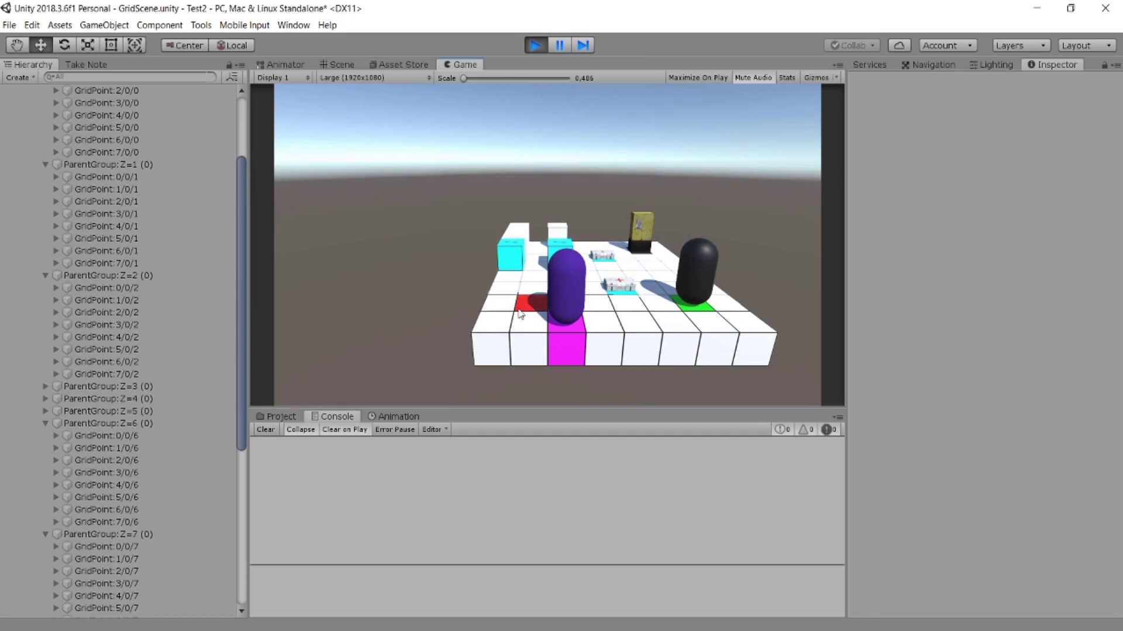
pyautogui.click(630, 330)
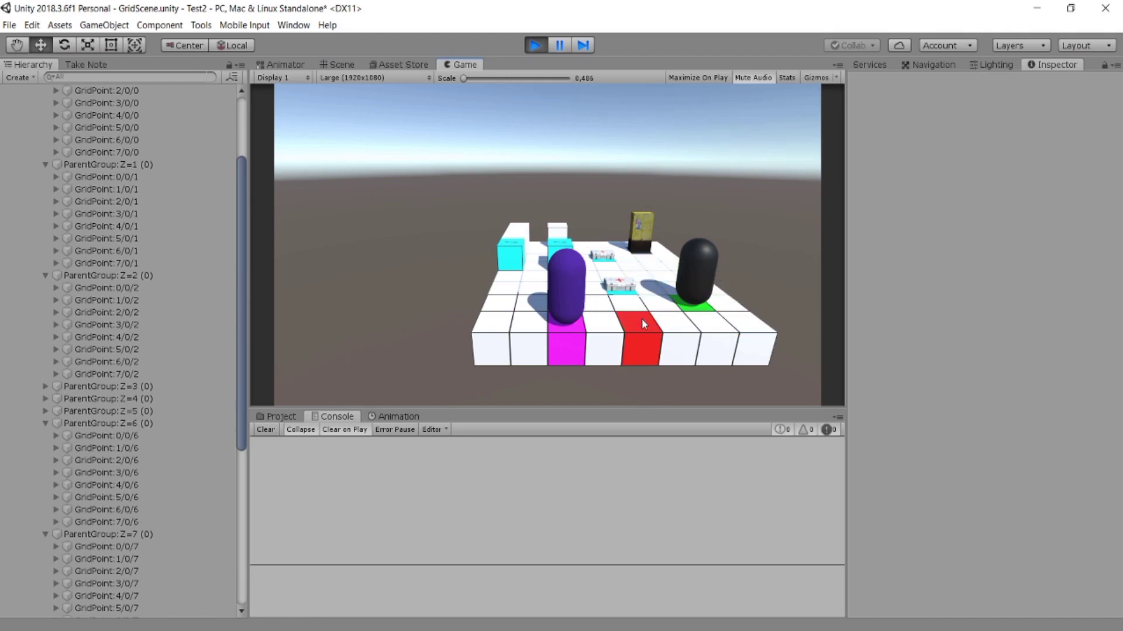
pyautogui.click(536, 46)
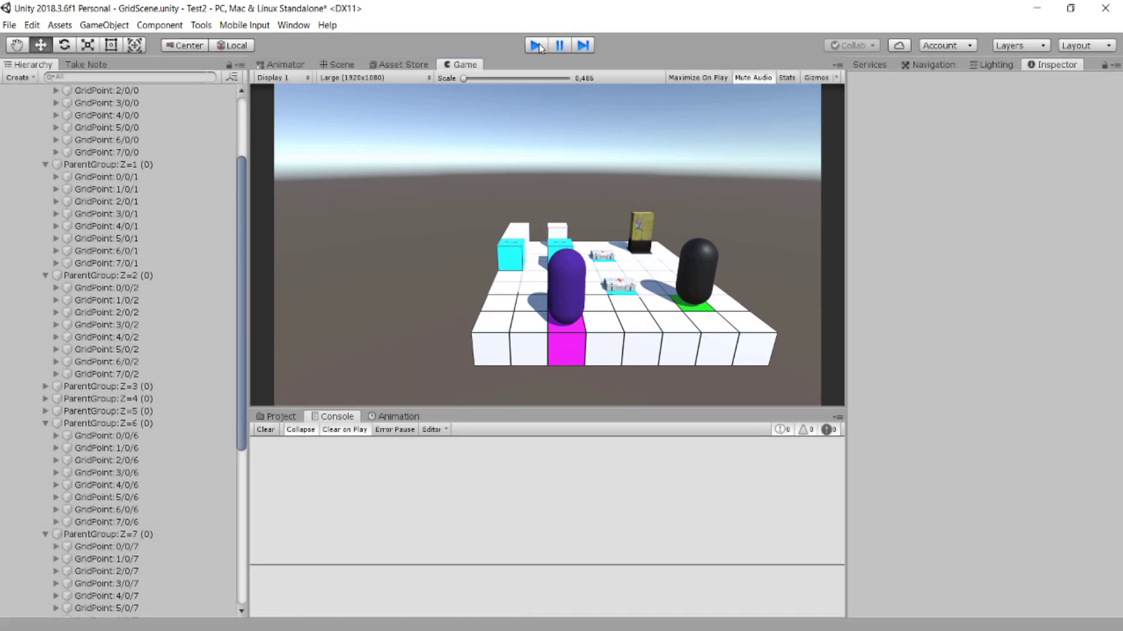